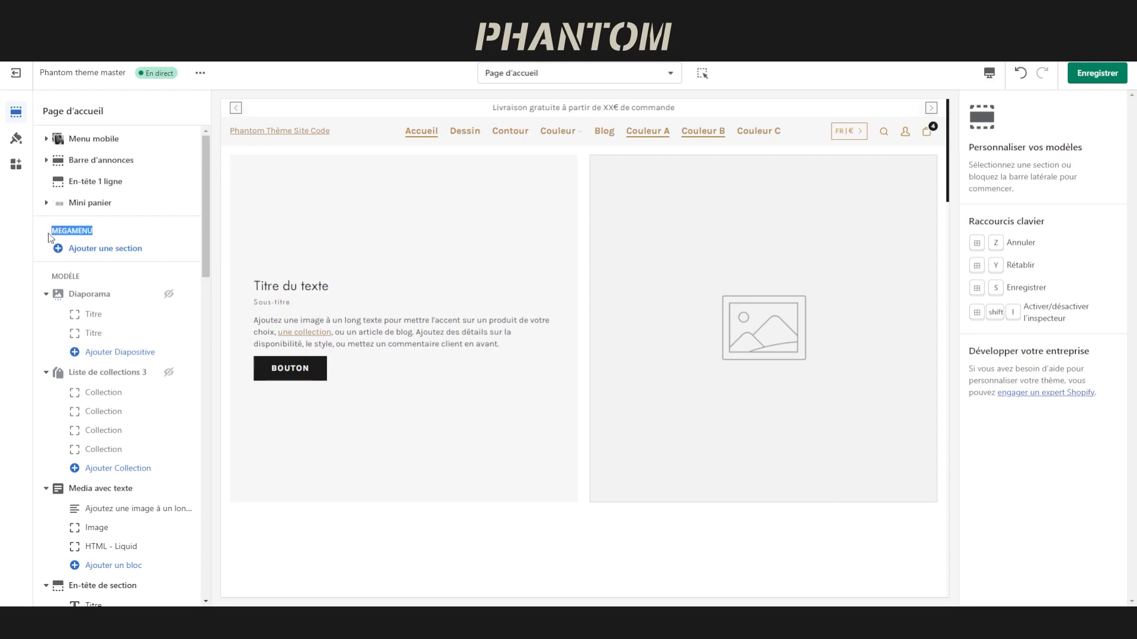
Add a Megamenu section and attach it to the Couleurs collection as its main link
{"action": "left_click", "coordinate": [113, 254]}
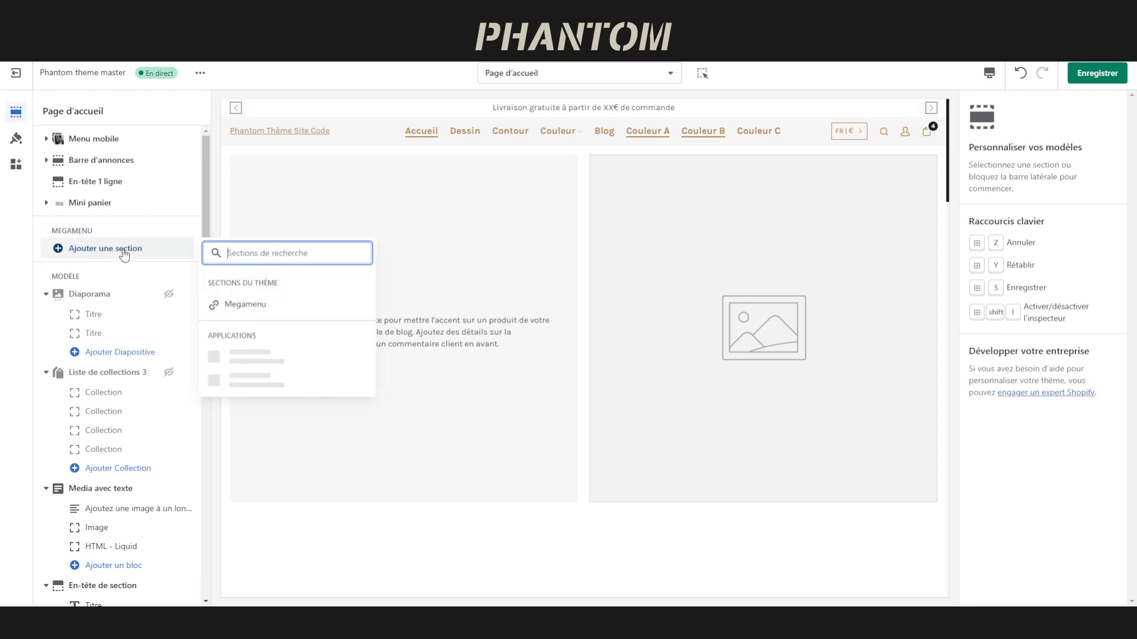
{"action": "left_click", "coordinate": [286, 306]}
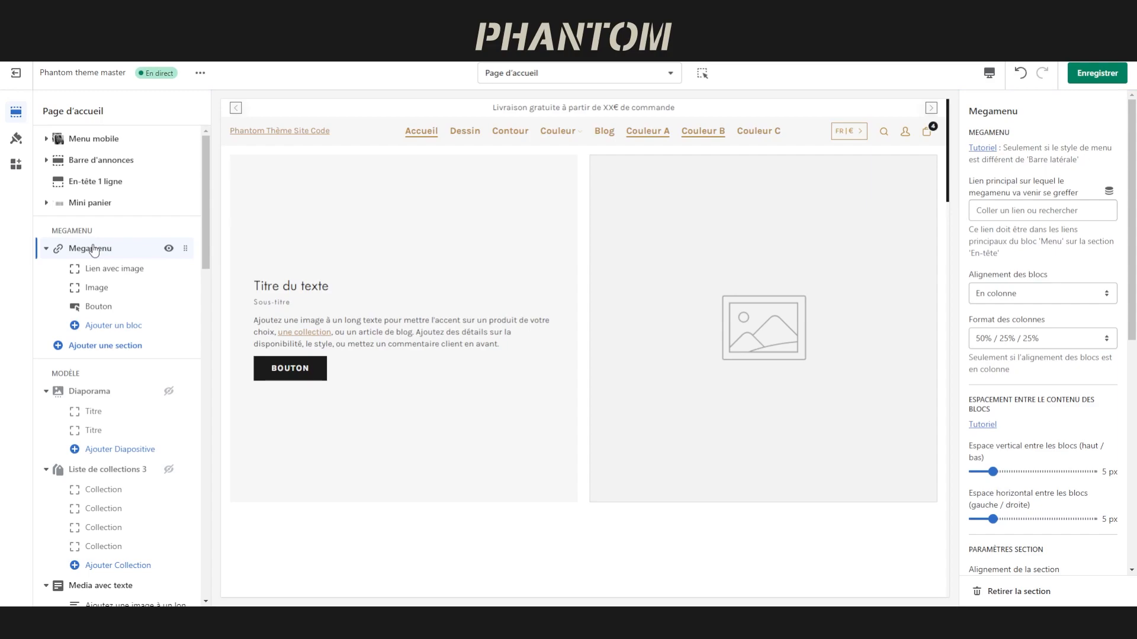
{"action": "mouse_move", "coordinate": [559, 135]}
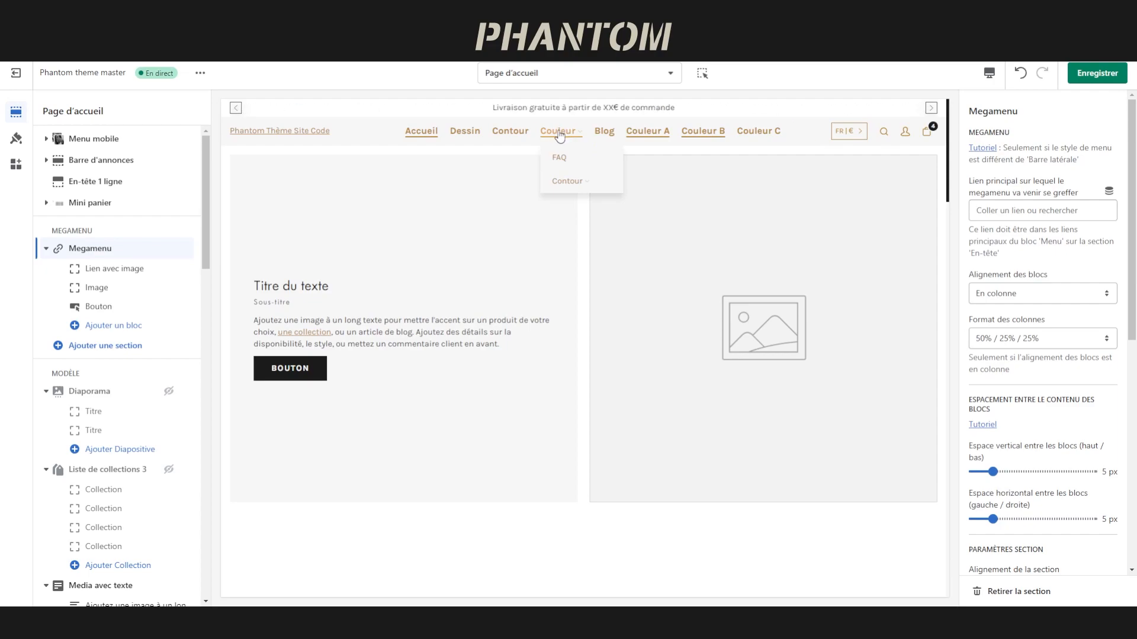
{"action": "mouse_move", "coordinate": [565, 178]}
{"action": "left_click", "coordinate": [1006, 210]}
{"action": "left_click", "coordinate": [1007, 234]}
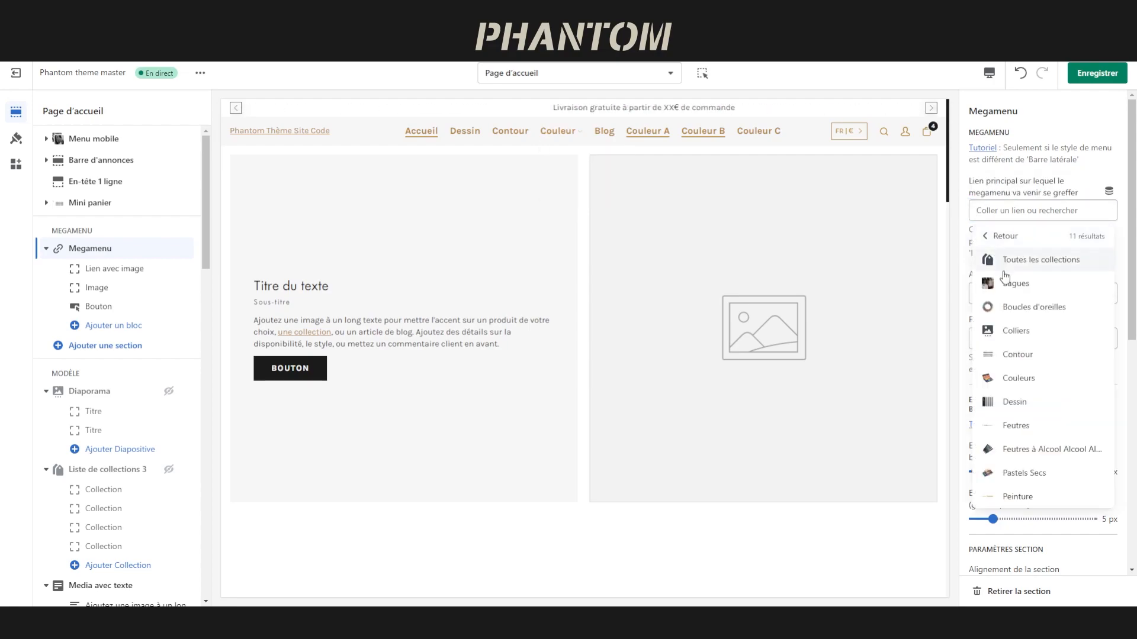
{"action": "left_click", "coordinate": [1026, 382]}
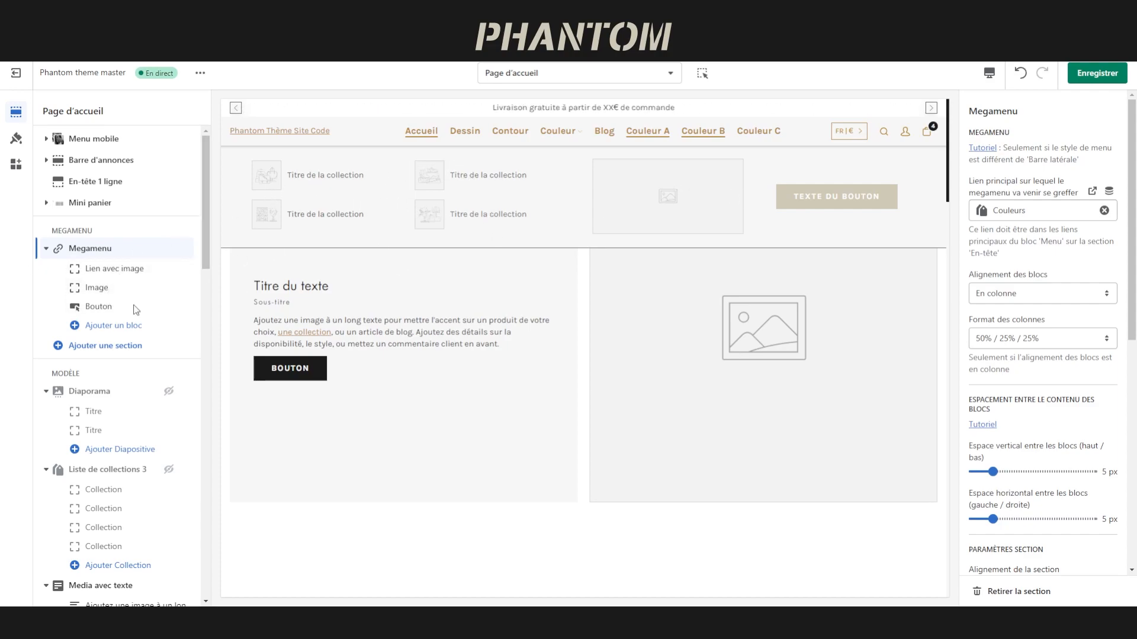
Set the megamenu's block alignment to En ligne
{"action": "left_click", "coordinate": [113, 325]}
{"action": "left_click", "coordinate": [1006, 300]}
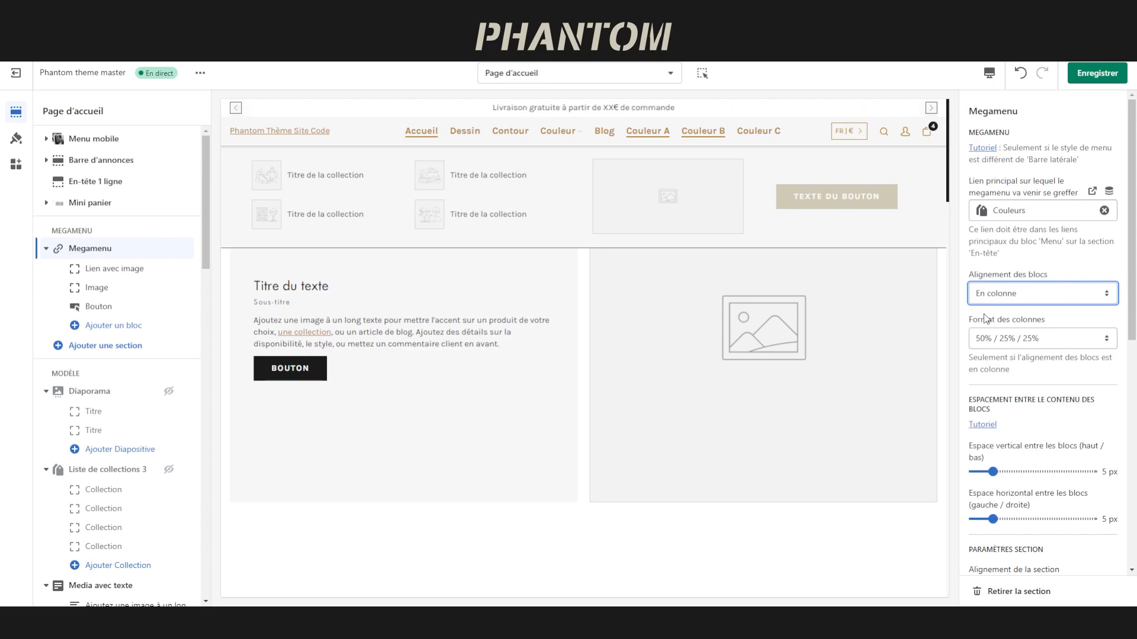
{"action": "key", "text": "Up"}
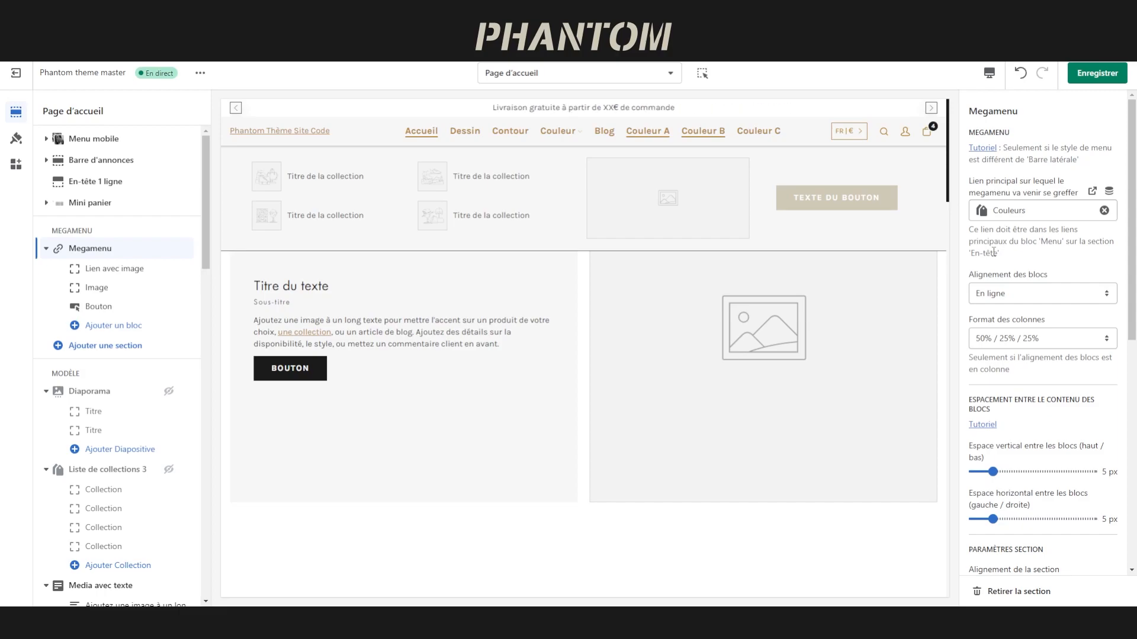
Look through the megamenu's blocks, try a 33.33% width on the Bouton block and restore it to 25%
{"action": "left_click", "coordinate": [136, 268]}
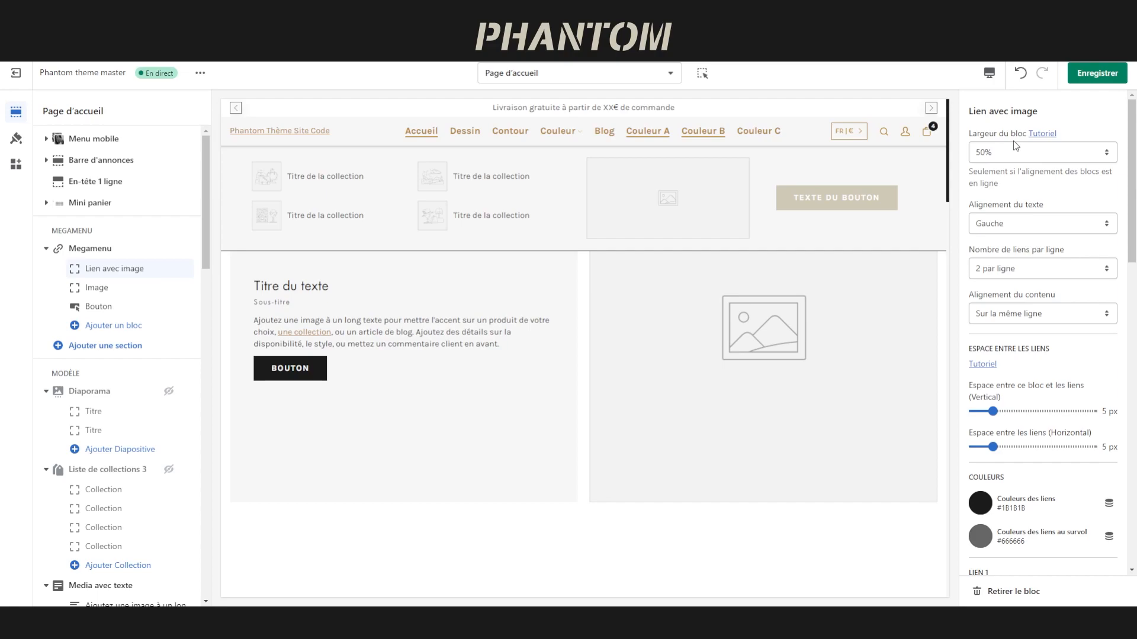
{"action": "left_click", "coordinate": [104, 288]}
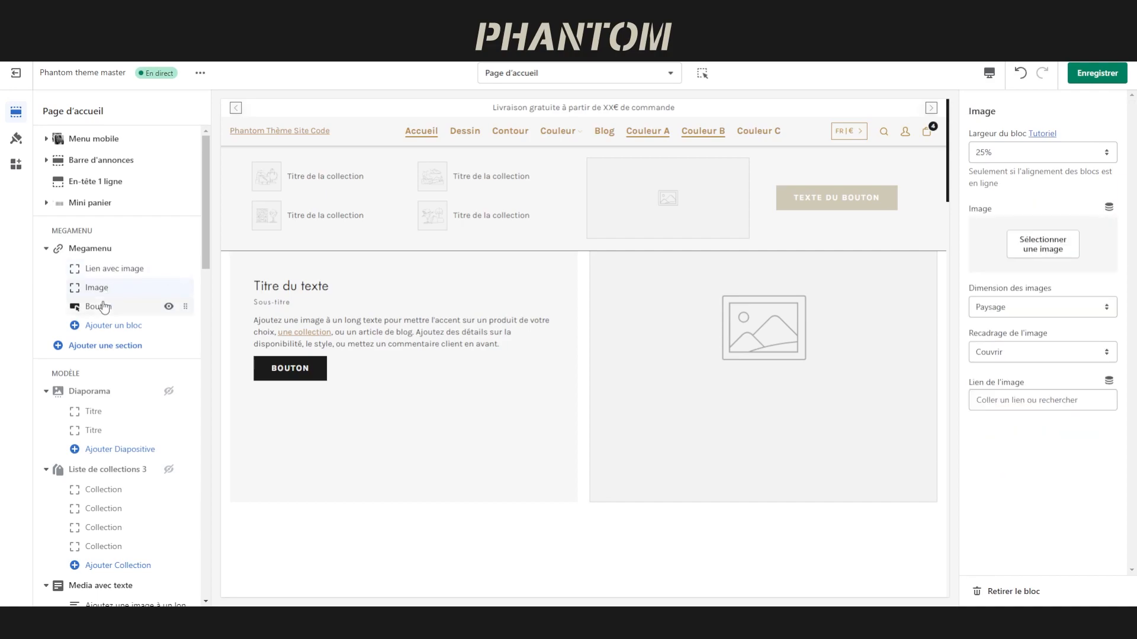
{"action": "left_click", "coordinate": [104, 306]}
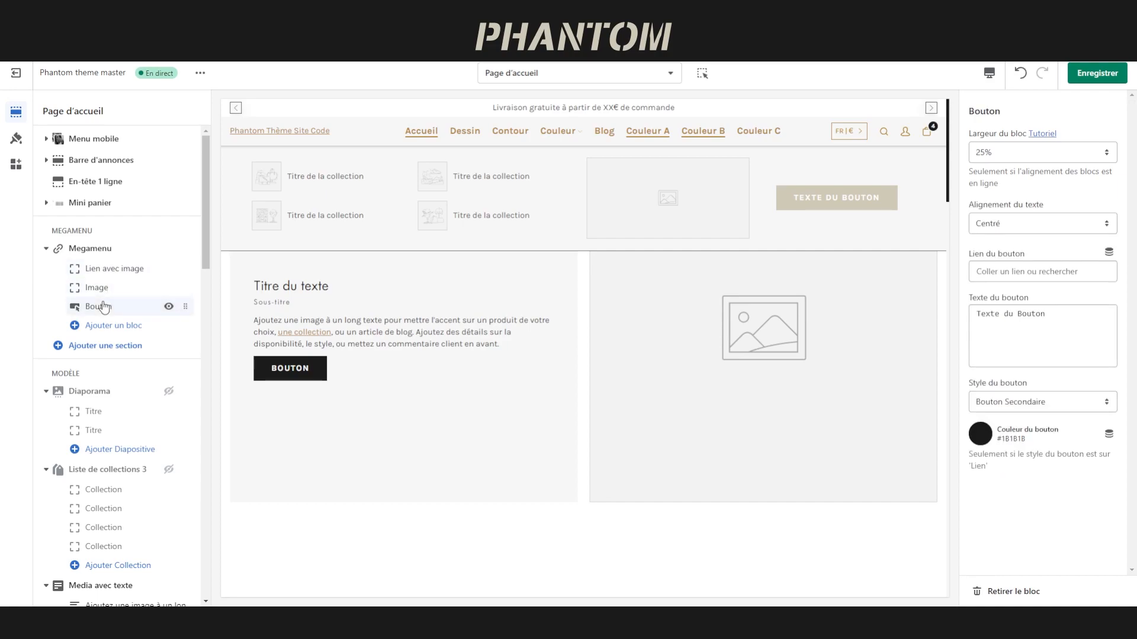
{"action": "left_click", "coordinate": [984, 158]}
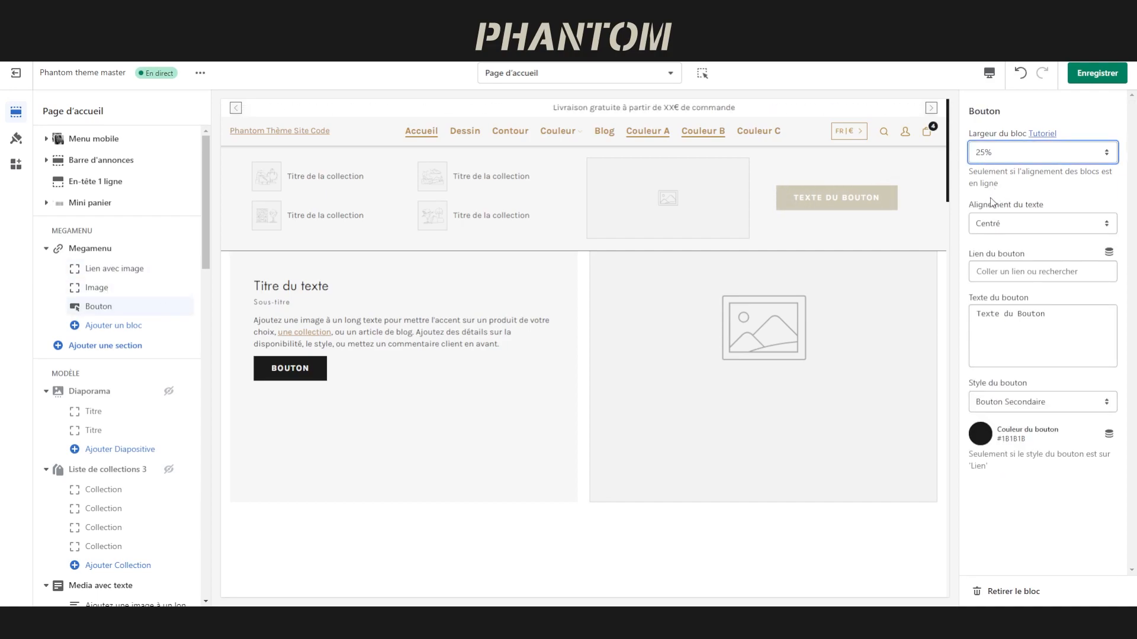
{"action": "left_click", "coordinate": [992, 202]}
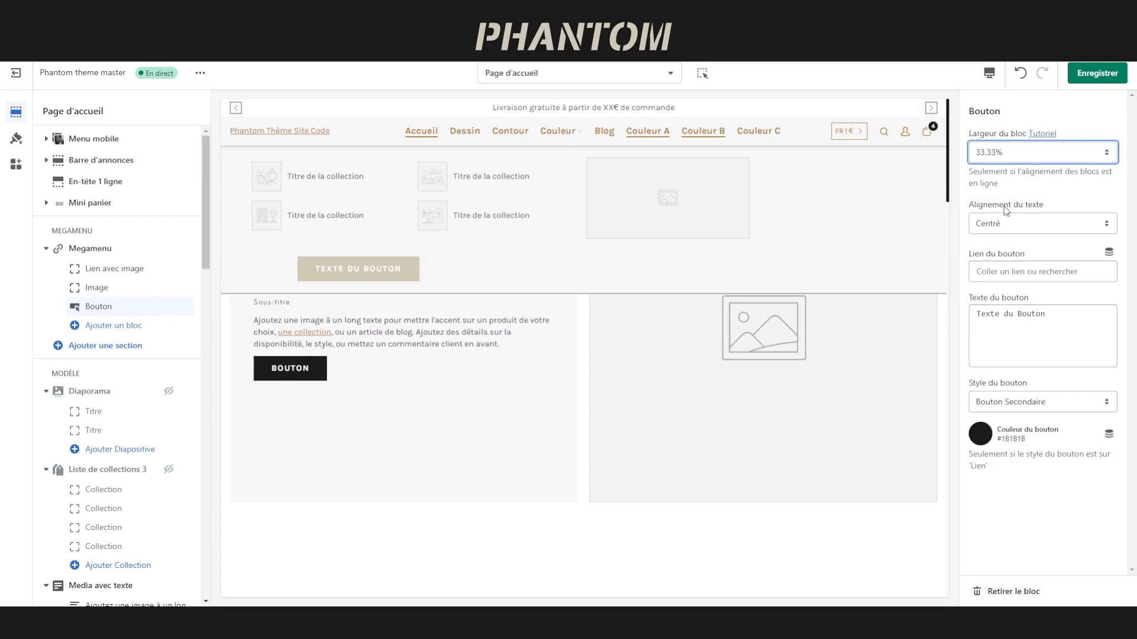
{"action": "left_click", "coordinate": [988, 189]}
Set the megamenu's block alignment to En colonne with a 66% / 33% column format
{"action": "left_click", "coordinate": [82, 251]}
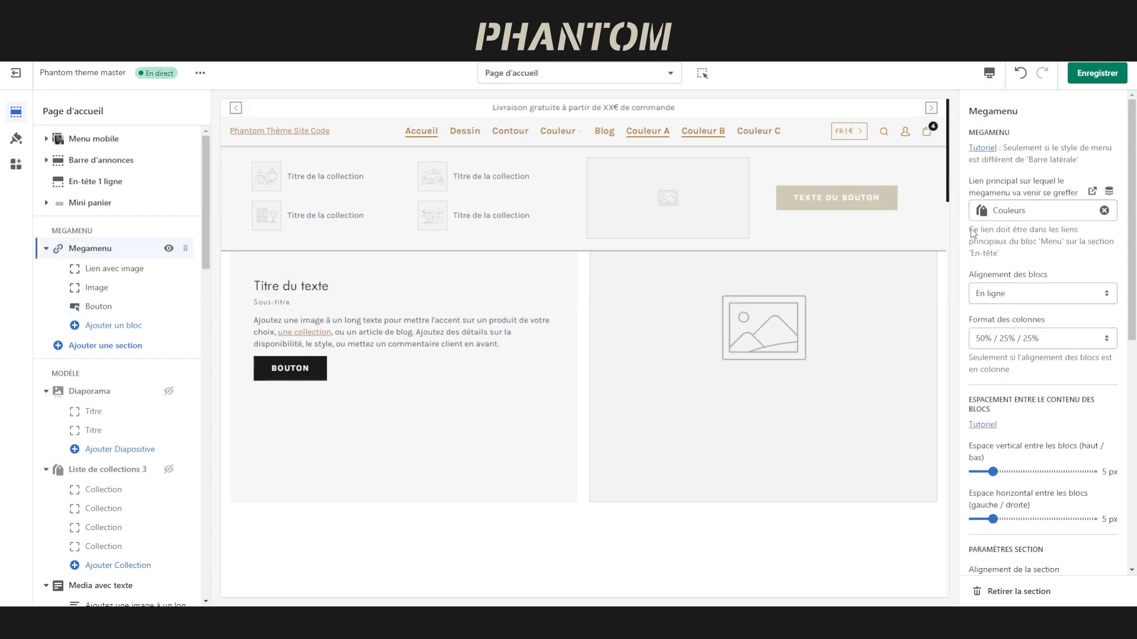
{"action": "left_click", "coordinate": [1010, 301]}
{"action": "left_click", "coordinate": [1007, 315]}
{"action": "left_click", "coordinate": [1010, 338]}
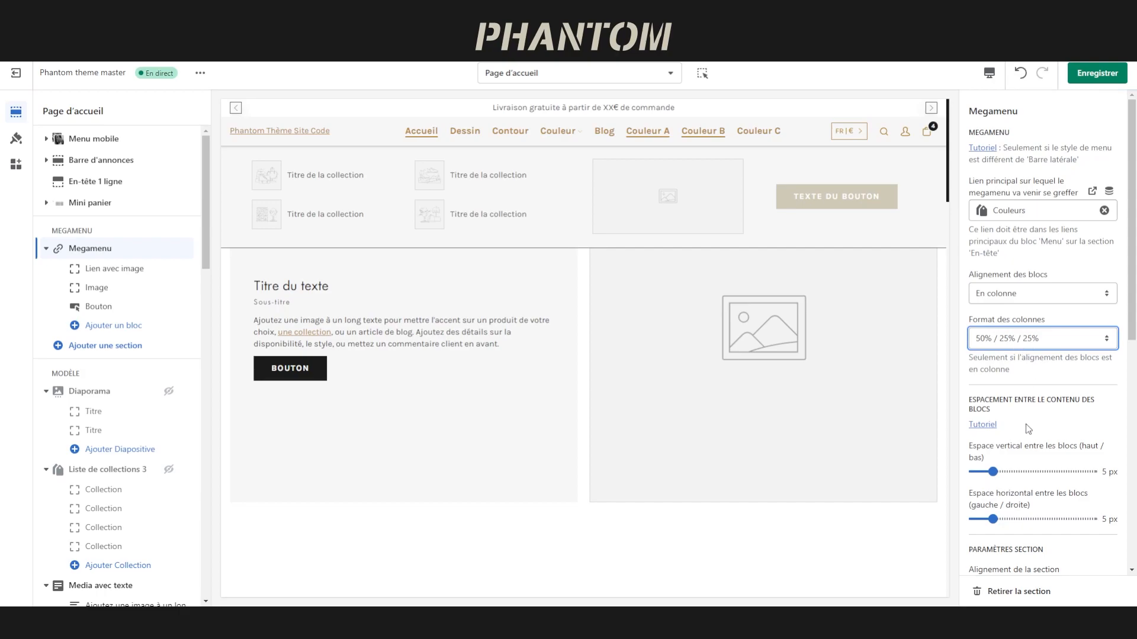
{"action": "left_click", "coordinate": [996, 357]}
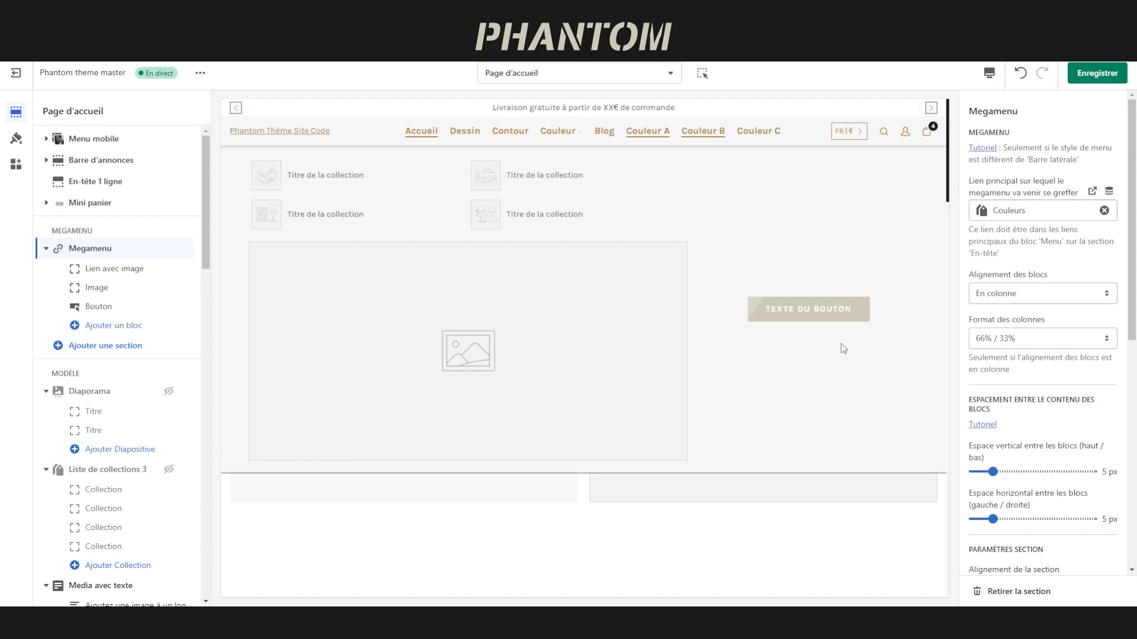
Try the Gauche alignment for the megamenu section, and settle on Droite
{"action": "left_click", "coordinate": [118, 268]}
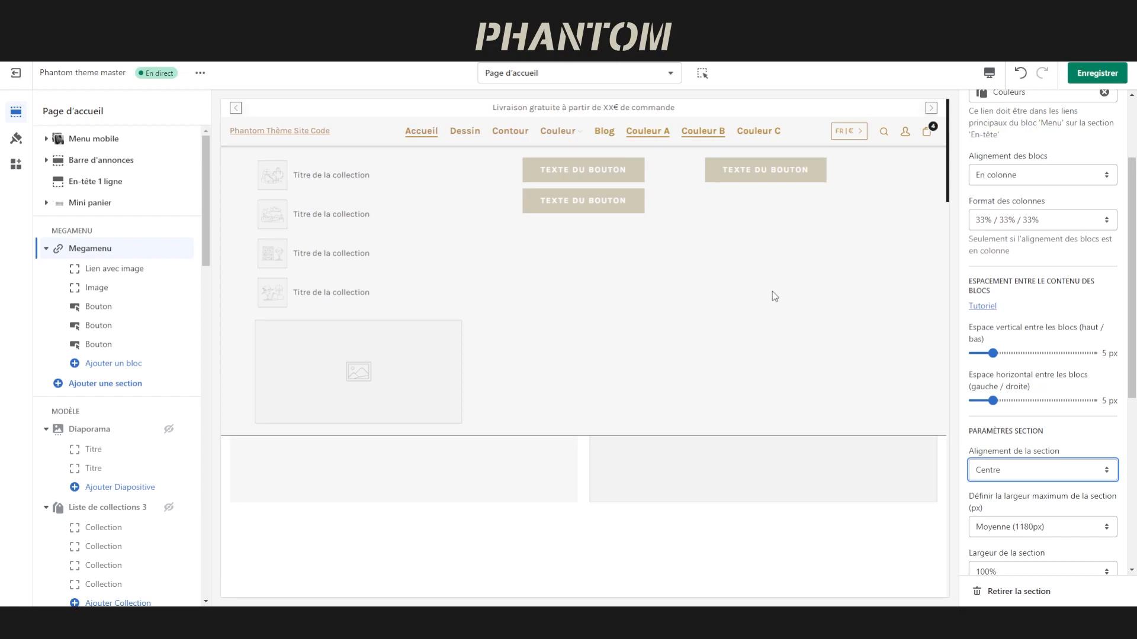
{"action": "scroll", "coordinate": [1018, 249], "scroll_direction": "down", "scroll_amount": 2}
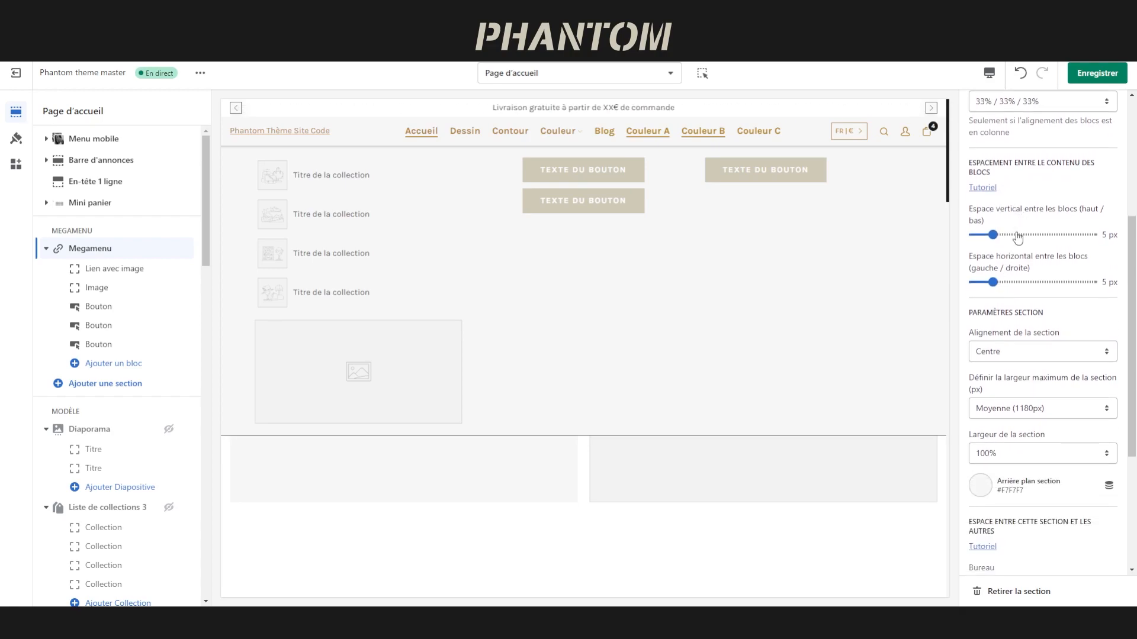
{"action": "scroll", "coordinate": [1015, 263], "scroll_direction": "down", "scroll_amount": 1}
{"action": "left_click", "coordinate": [1000, 290]}
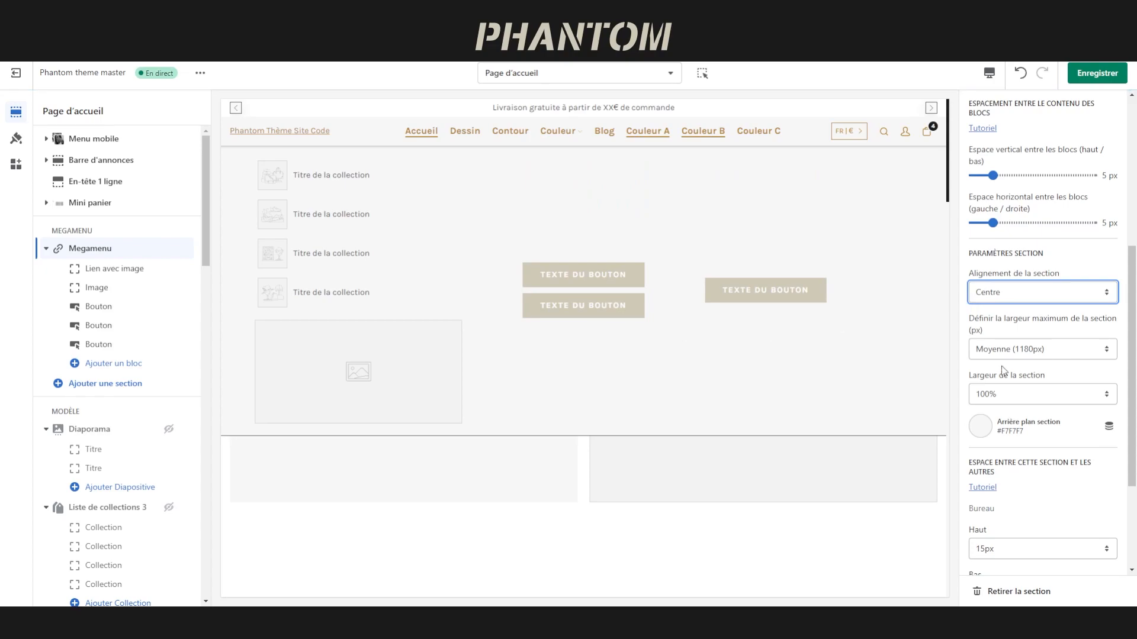
{"action": "key", "text": "Up"}
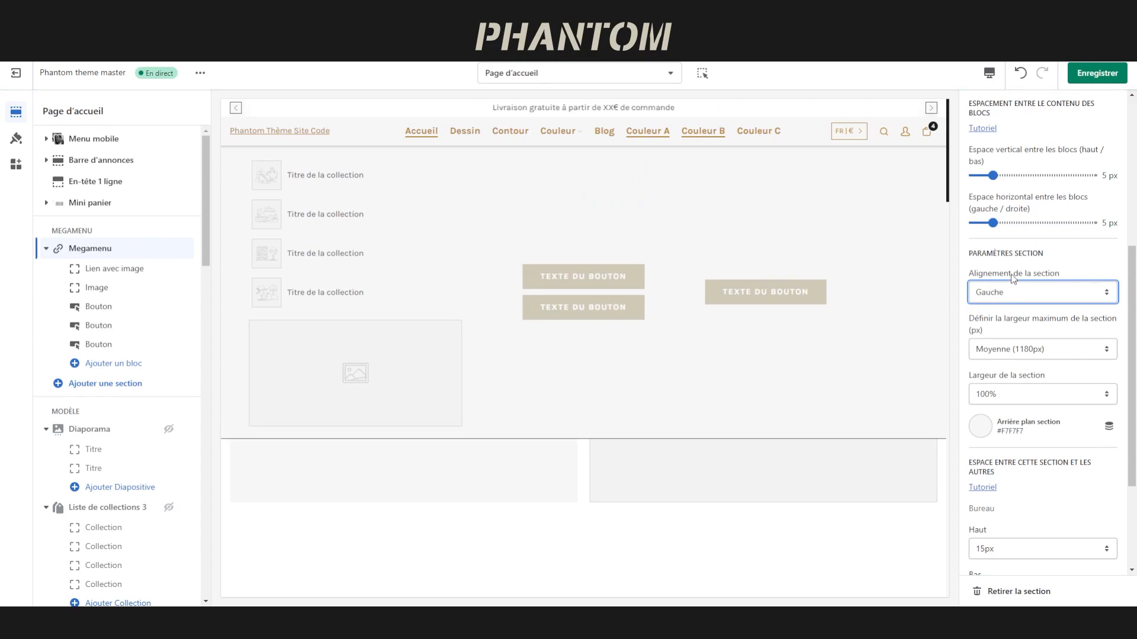
{"action": "key", "text": "Down"}
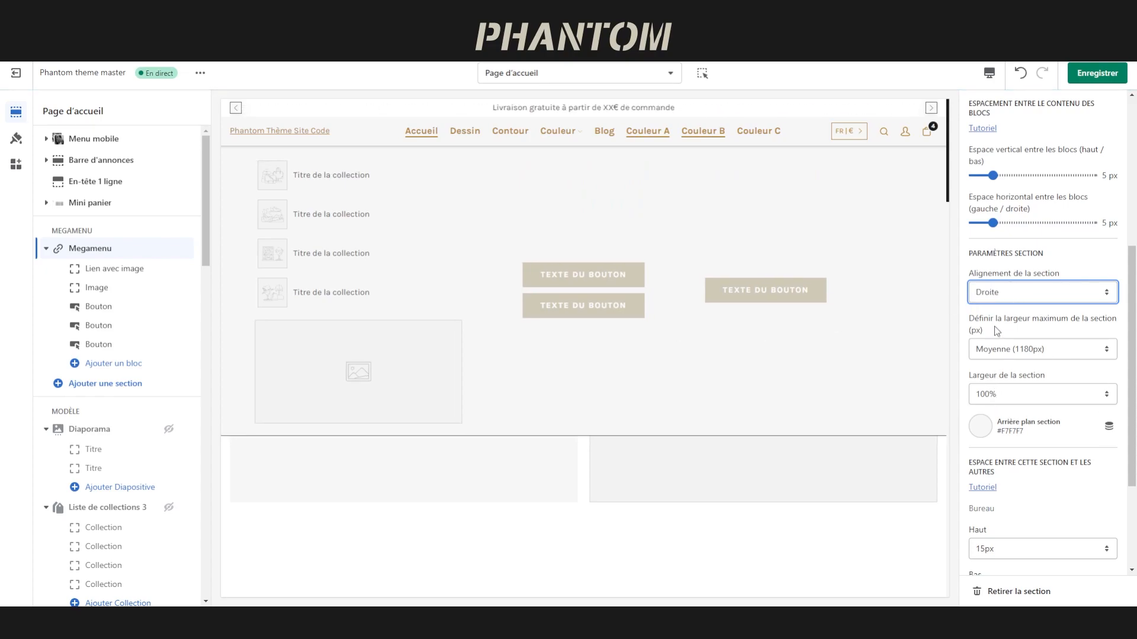
{"action": "left_click", "coordinate": [999, 326]}
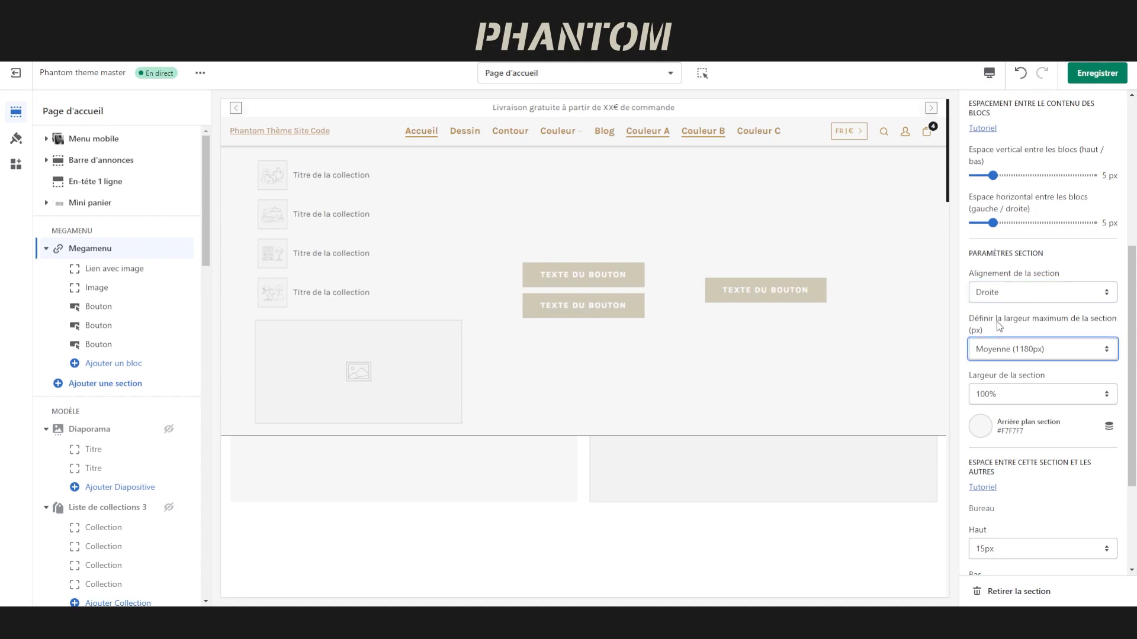
{"action": "scroll", "coordinate": [1000, 325], "scroll_direction": "down", "scroll_amount": 1}
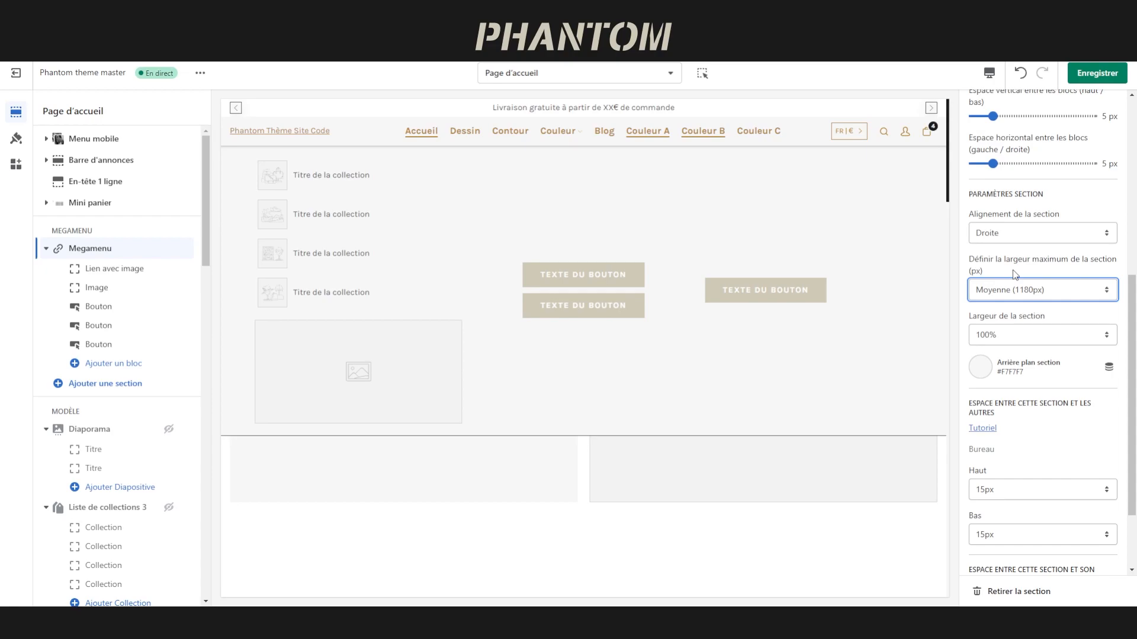
Set the content alignment of the Lien avec image block to L'un en dessous de l'autre
{"action": "left_click", "coordinate": [108, 269]}
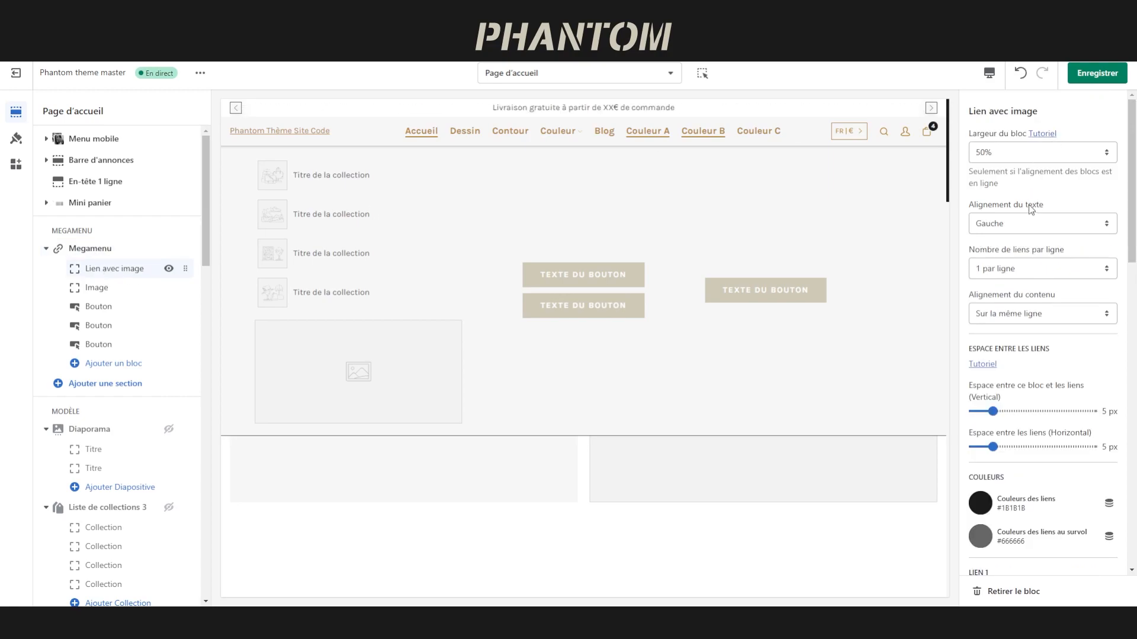
{"action": "left_click", "coordinate": [1013, 273]}
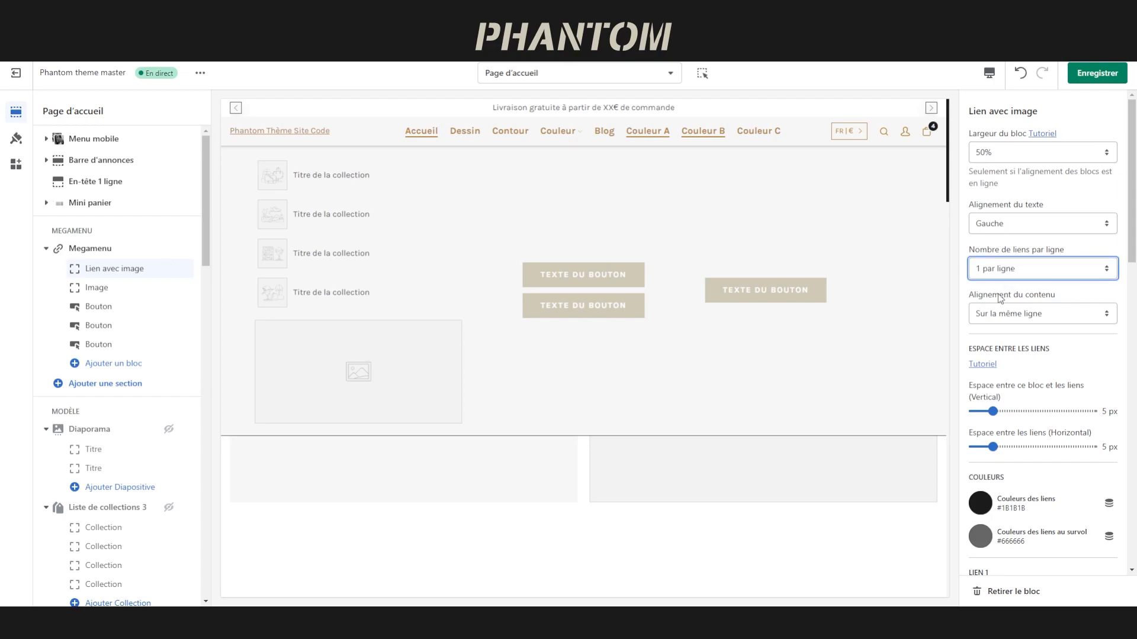
{"action": "left_click", "coordinate": [996, 279]}
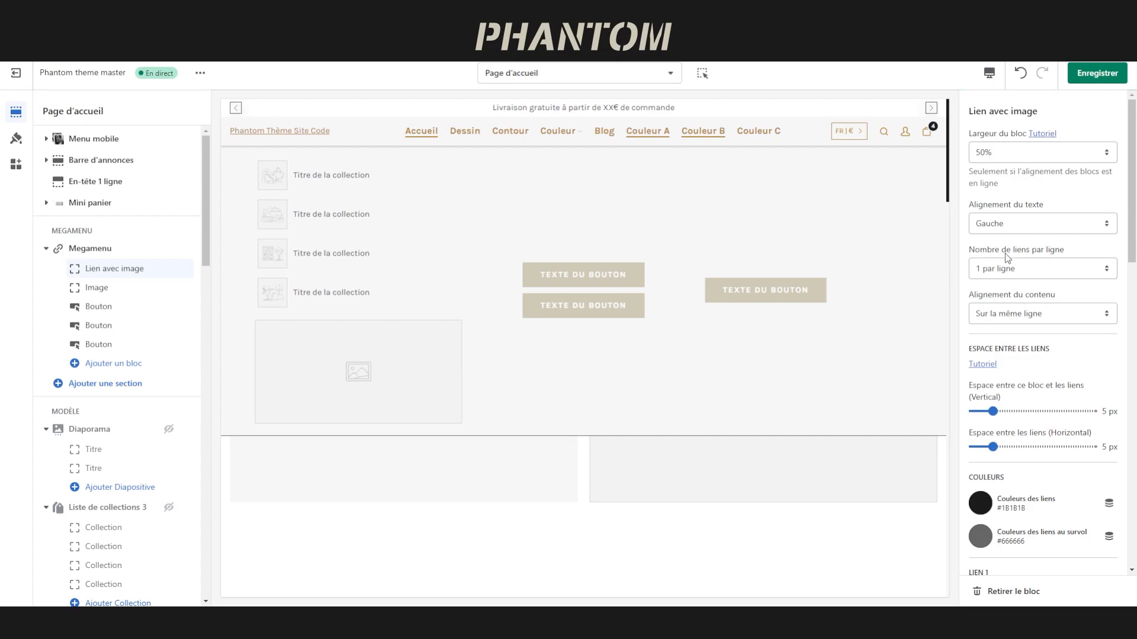
{"action": "left_click", "coordinate": [1000, 318]}
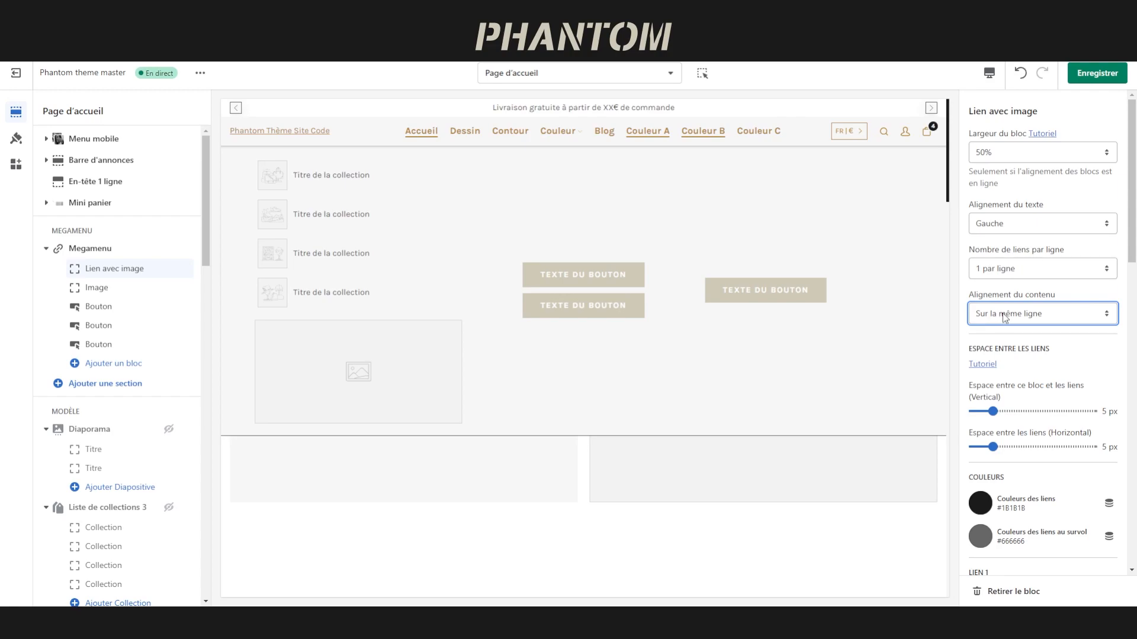
{"action": "left_click", "coordinate": [1019, 332]}
Set the Lien avec image block's text alignment to Centré and its number of links to 2 par ligne
{"action": "left_click", "coordinate": [1012, 226]}
{"action": "left_click", "coordinate": [1014, 237]}
{"action": "left_click", "coordinate": [1013, 271]}
{"action": "left_click", "coordinate": [1012, 300]}
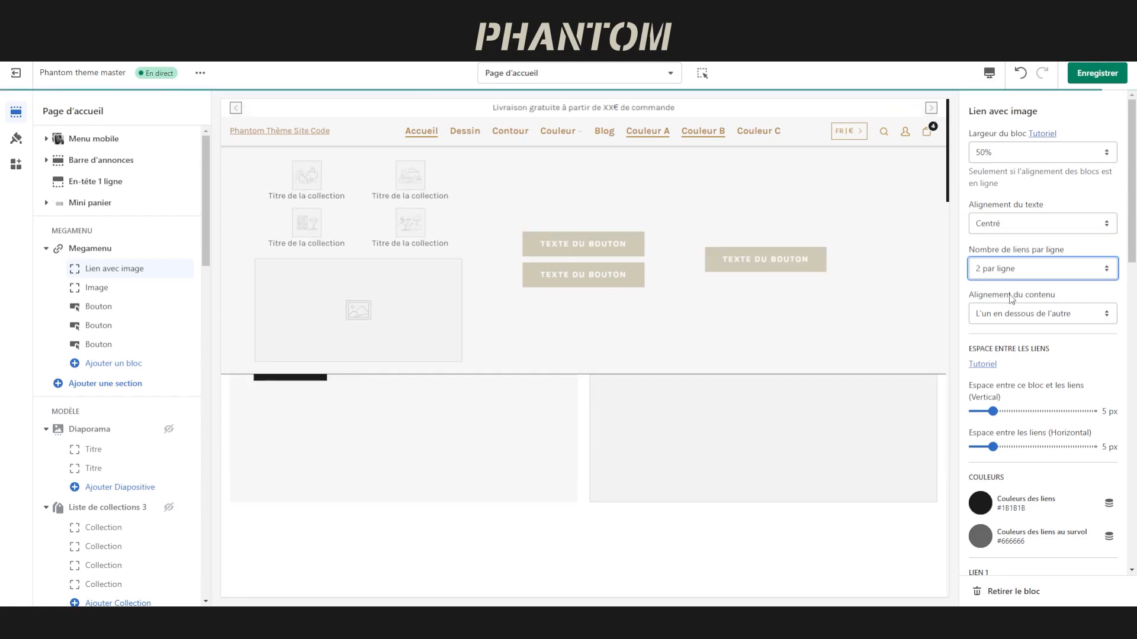
{"action": "left_click", "coordinate": [1014, 313]}
Fill in Lien 1 with the Bagues collection, the title "Titre" and the yellow-gold gradient image from the library
{"action": "scroll", "coordinate": [1013, 320], "scroll_direction": "down", "scroll_amount": 2}
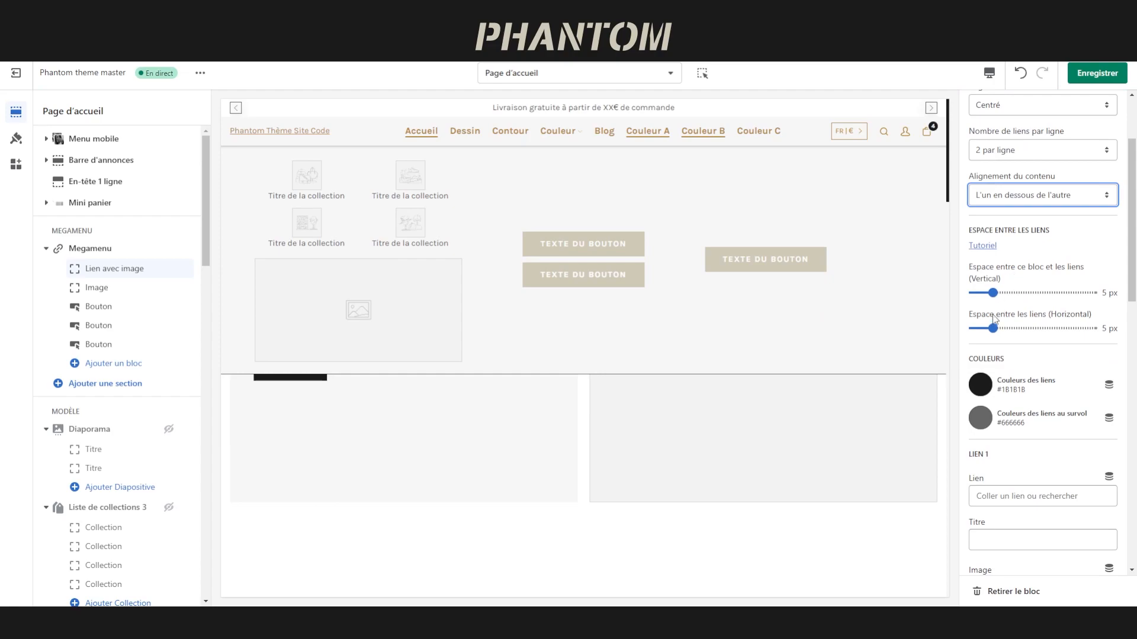
{"action": "scroll", "coordinate": [1000, 296], "scroll_direction": "down", "scroll_amount": 2}
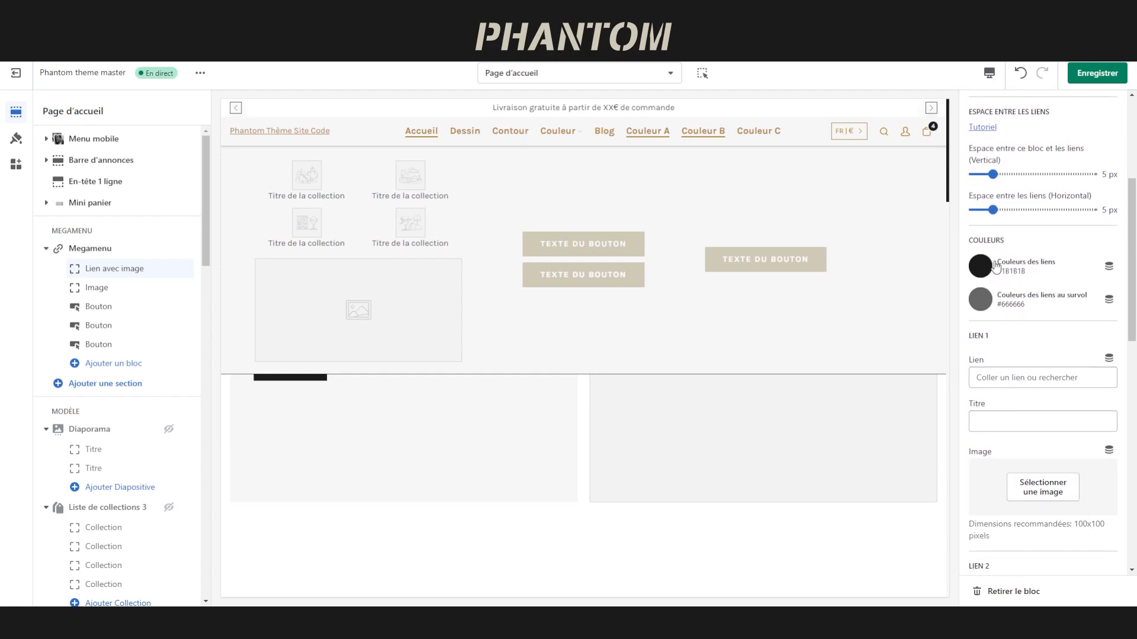
{"action": "scroll", "coordinate": [1029, 291], "scroll_direction": "down", "scroll_amount": 2}
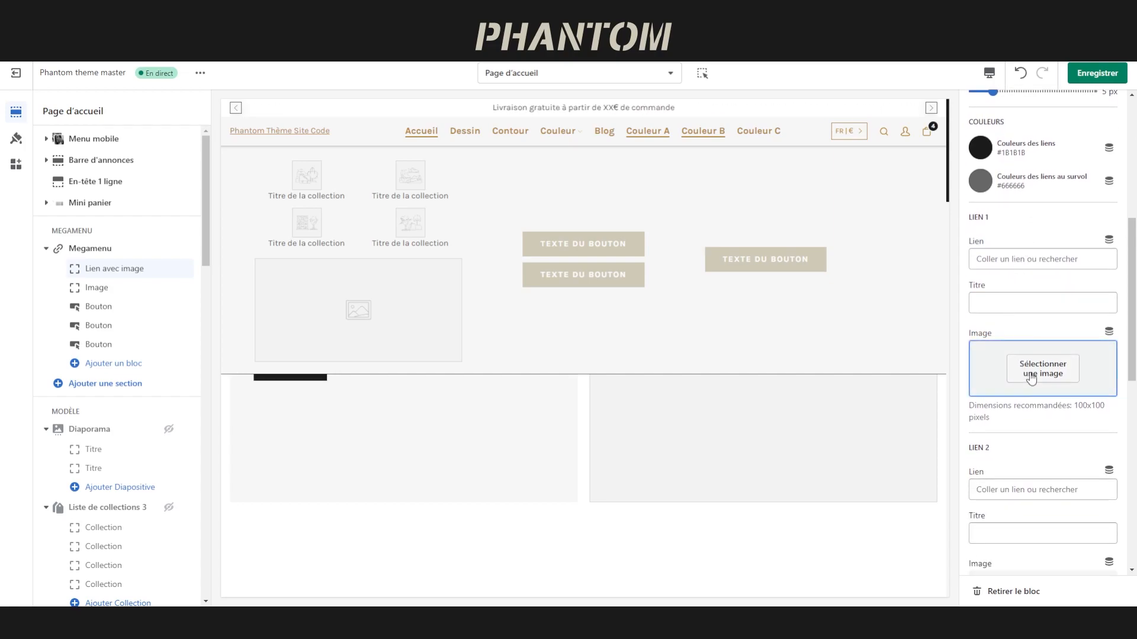
{"action": "scroll", "coordinate": [1005, 272], "scroll_direction": "down", "scroll_amount": 1}
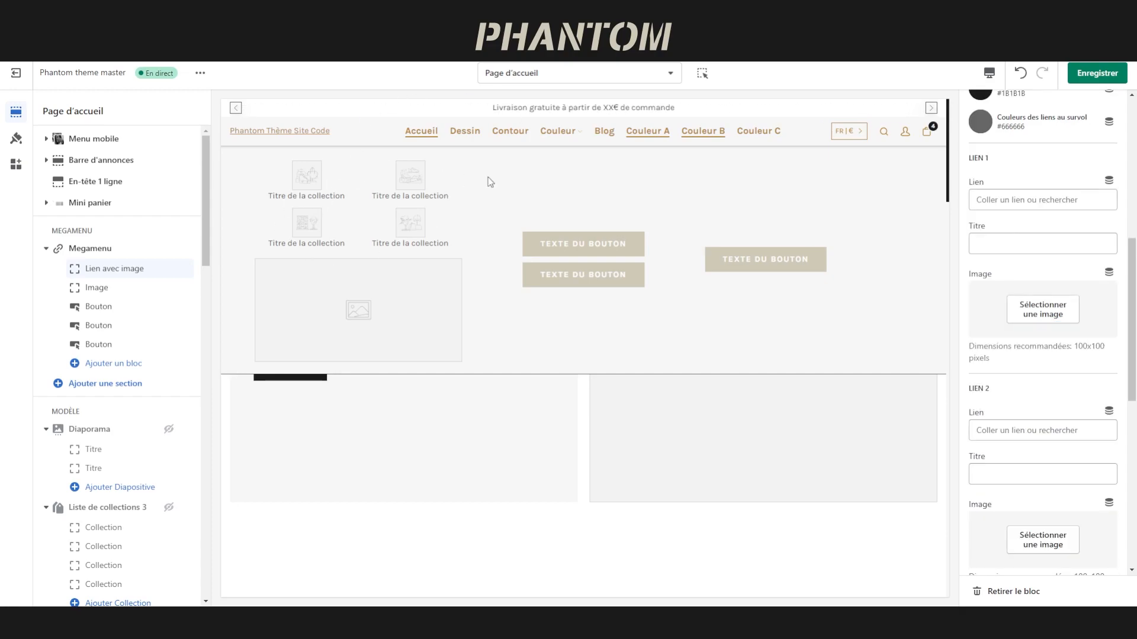
{"action": "left_click", "coordinate": [1033, 205]}
{"action": "left_click", "coordinate": [1017, 273]}
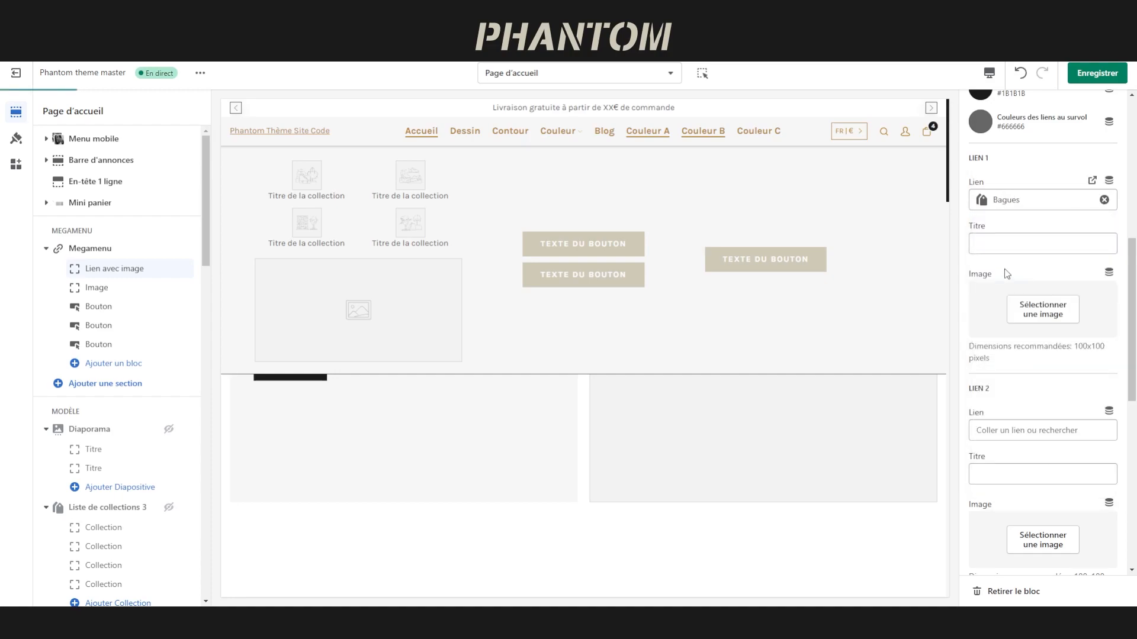
{"action": "left_click", "coordinate": [1005, 242]}
{"action": "type", "text": "Titre"}
{"action": "left_click", "coordinate": [1043, 309]}
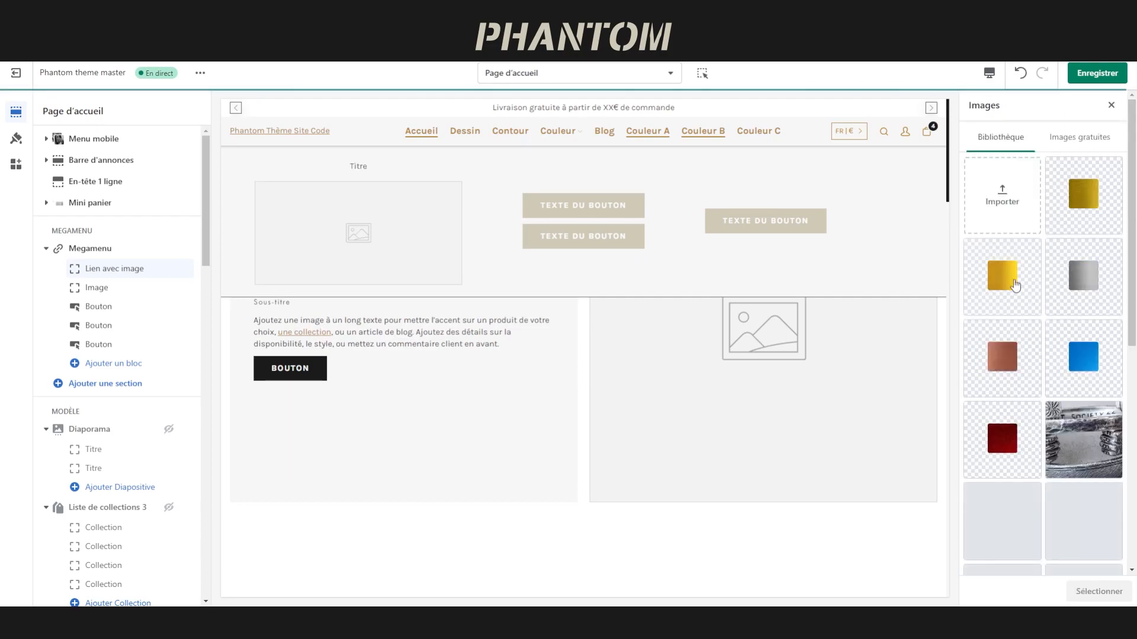
{"action": "left_click", "coordinate": [1006, 278]}
{"action": "left_click", "coordinate": [1099, 592]}
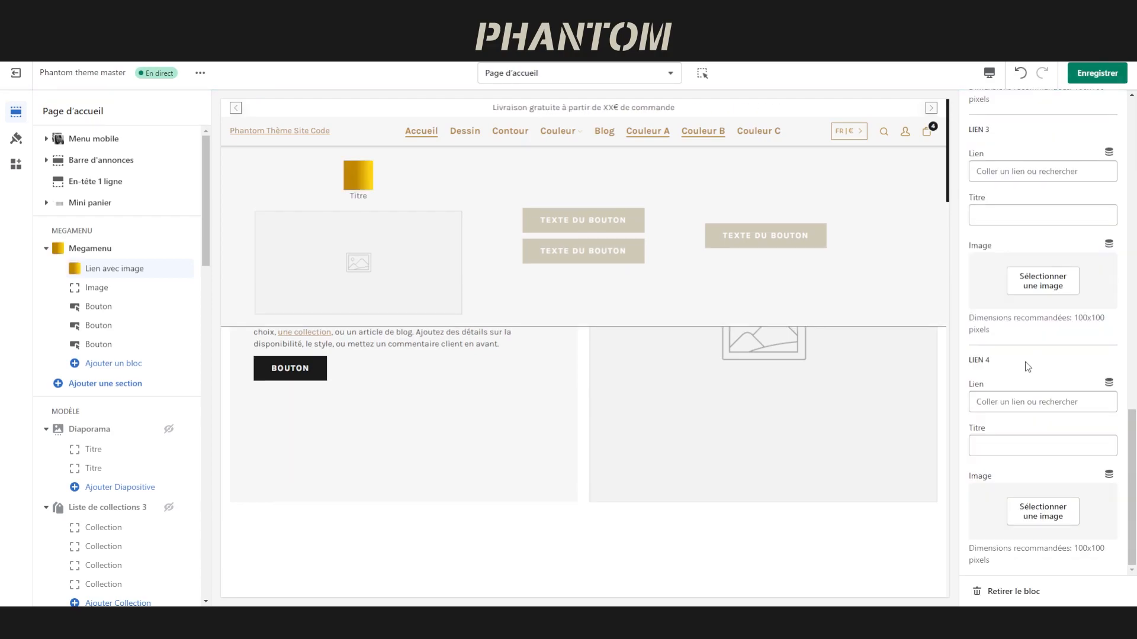
Examine the Image block and the first Bouton block's text and style settings
{"action": "left_click", "coordinate": [97, 288]}
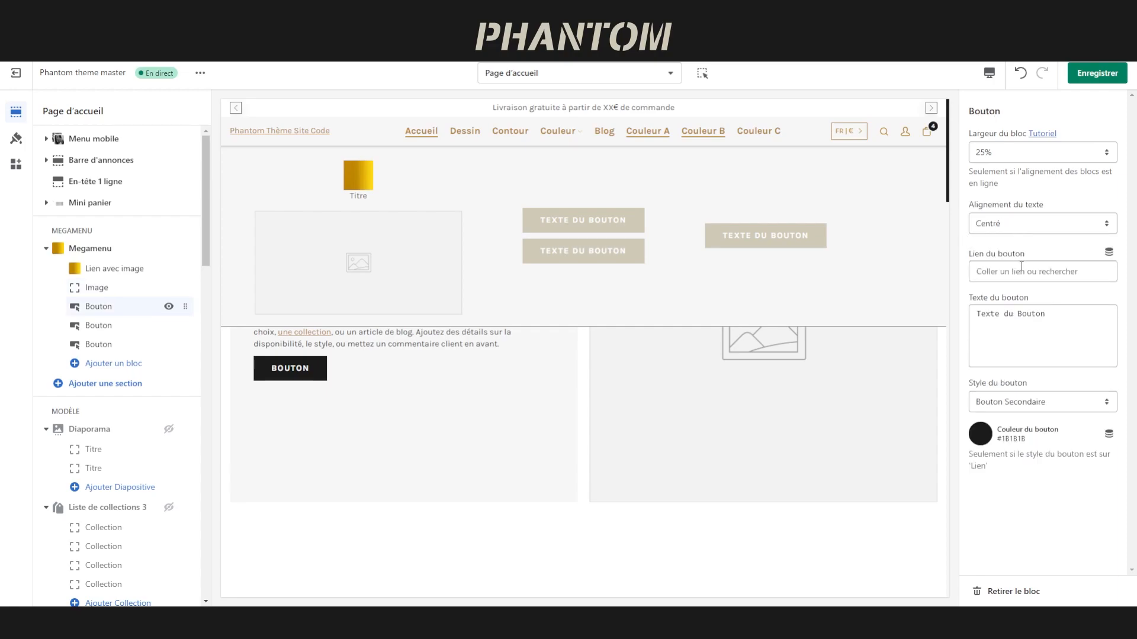
{"action": "left_click", "coordinate": [977, 311]}
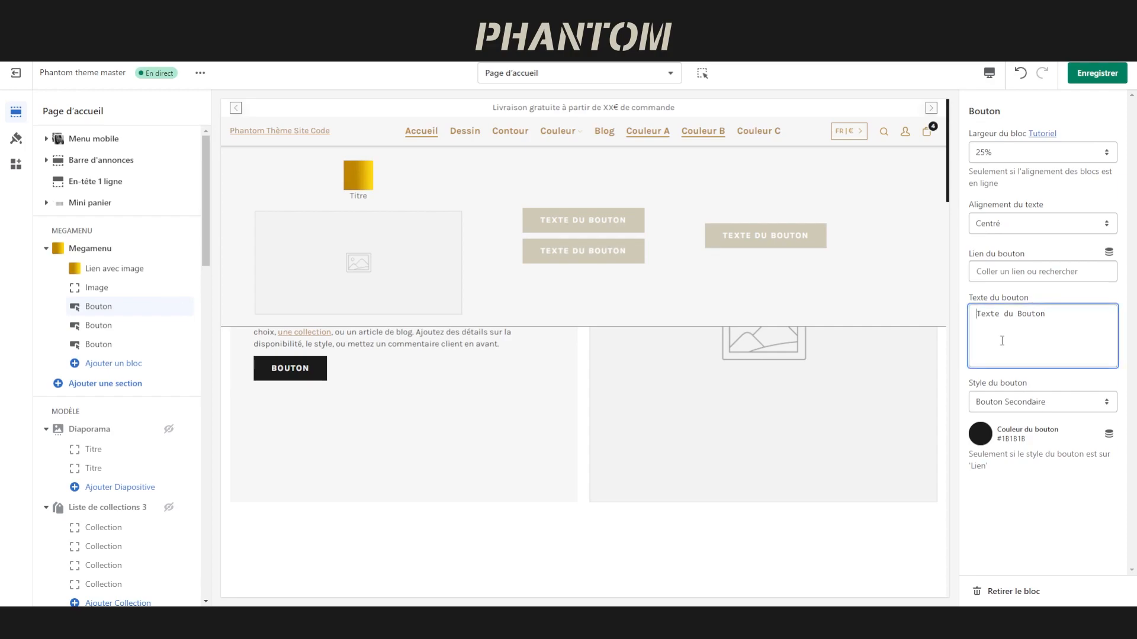
{"action": "left_click", "coordinate": [1002, 404]}
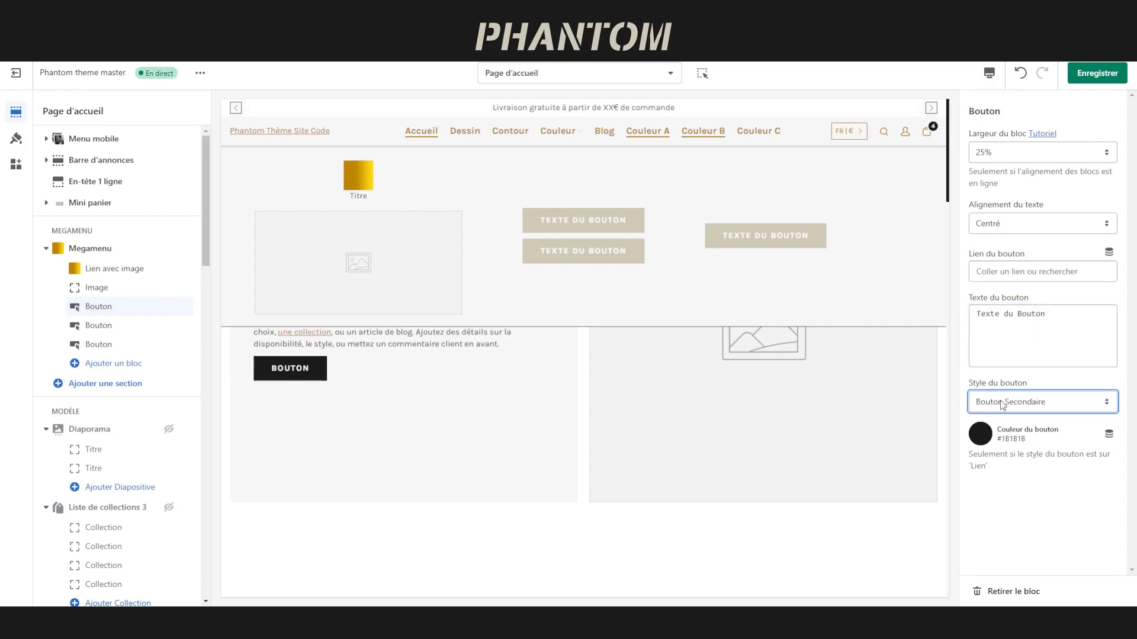
{"action": "left_click", "coordinate": [1007, 462]}
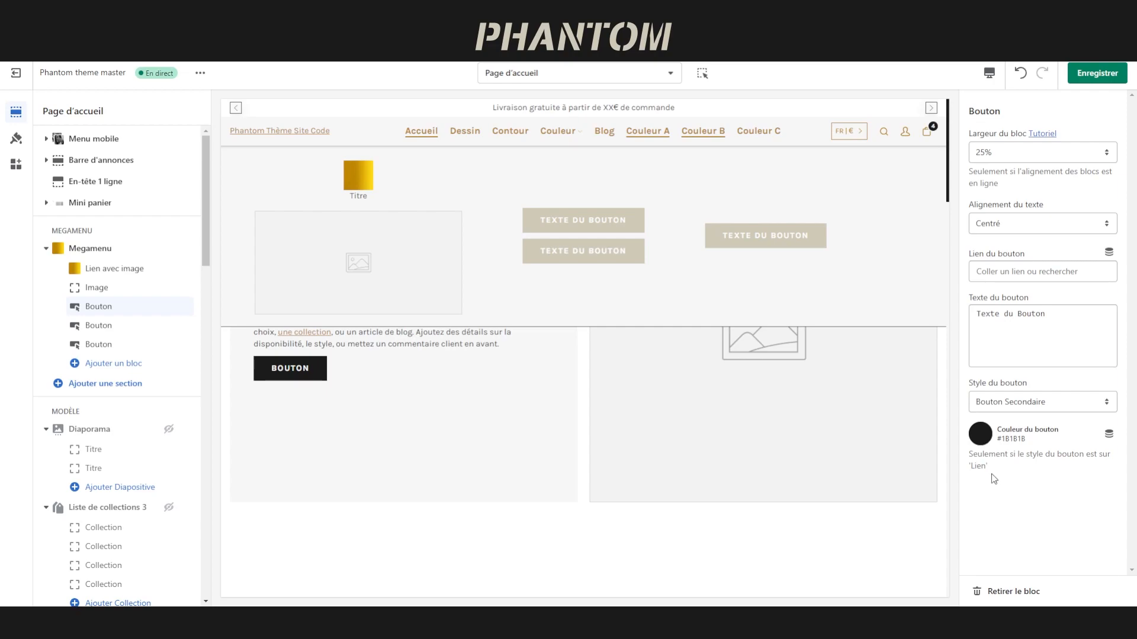
Add a Menu block to the megamenu and check its text format options
{"action": "left_click", "coordinate": [134, 363]}
{"action": "left_click", "coordinate": [299, 387]}
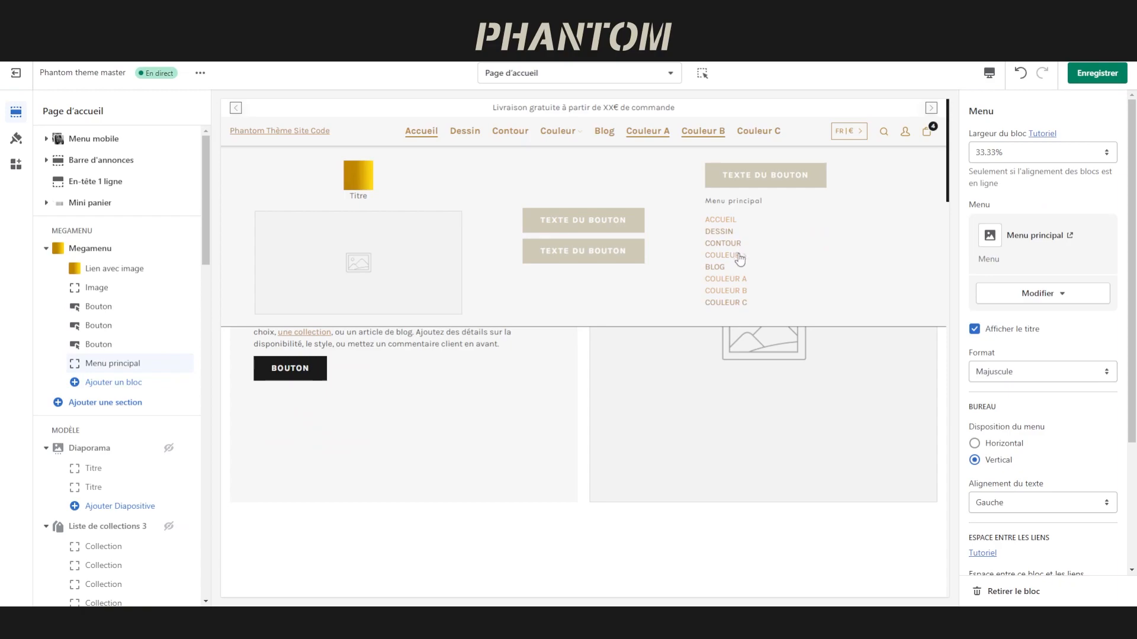
{"action": "left_click", "coordinate": [1003, 372]}
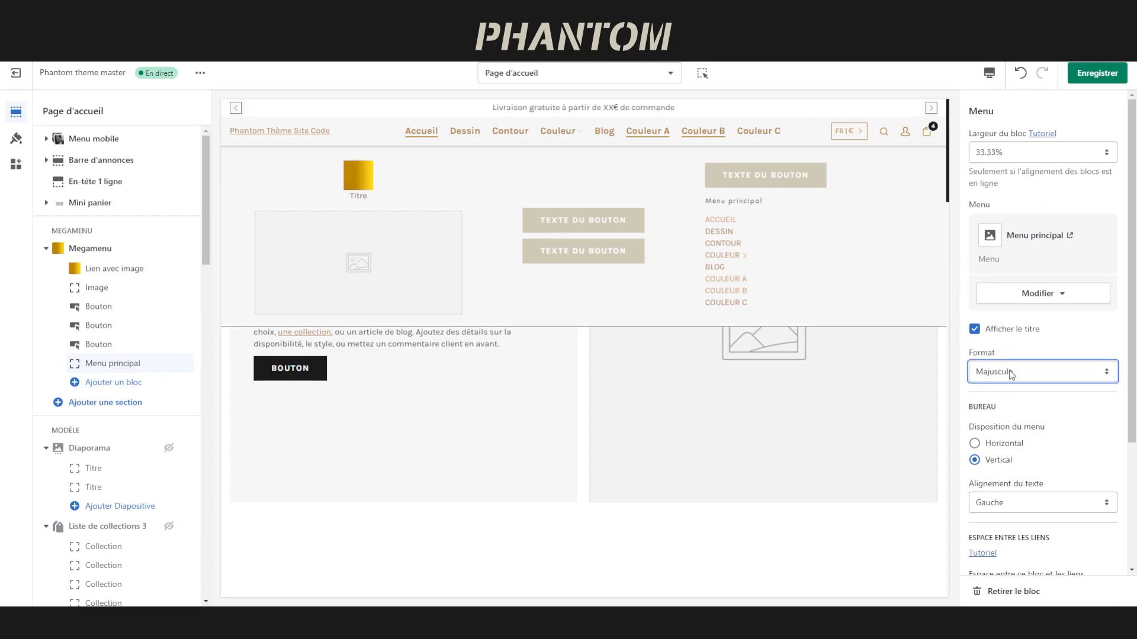
{"action": "scroll", "coordinate": [1008, 371], "scroll_direction": "down", "scroll_amount": 2}
Try the Horizontal layout for the Menu block, settle on Vertical, and check its text alignment options
{"action": "left_click", "coordinate": [1003, 325]}
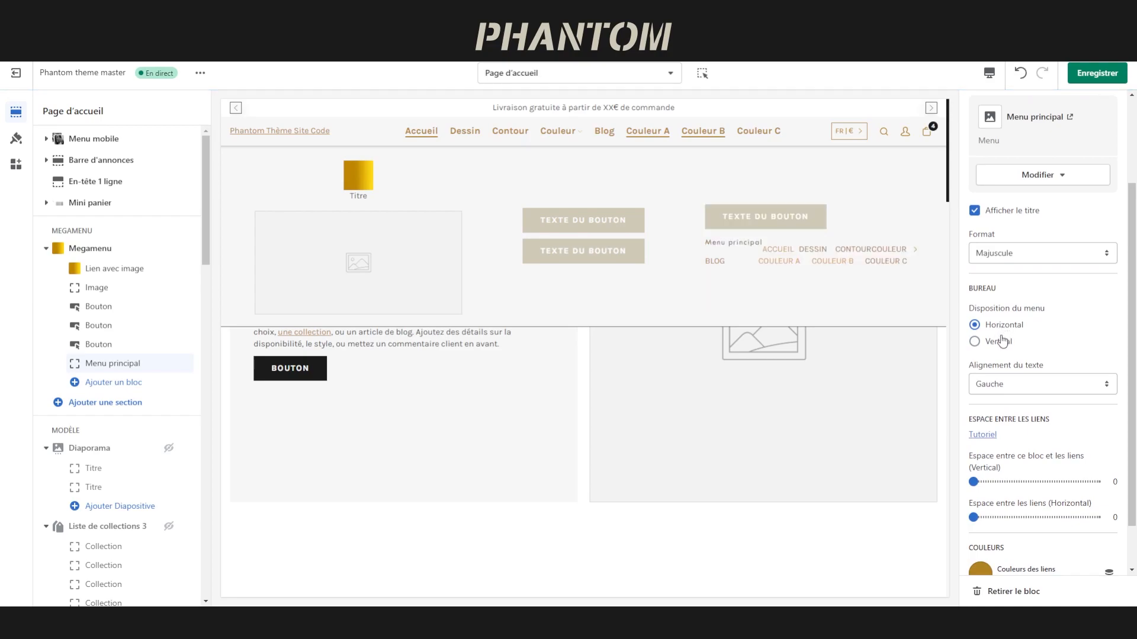
{"action": "left_click", "coordinate": [1001, 342]}
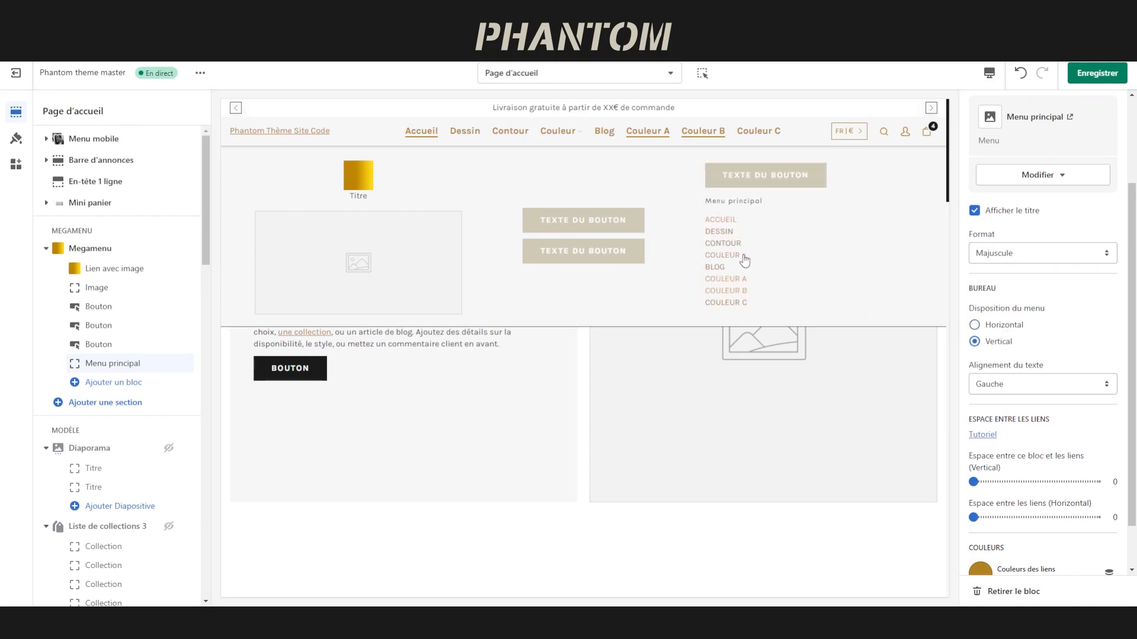
{"action": "left_click", "coordinate": [989, 386]}
{"action": "scroll", "coordinate": [1006, 402], "scroll_direction": "down", "scroll_amount": 1}
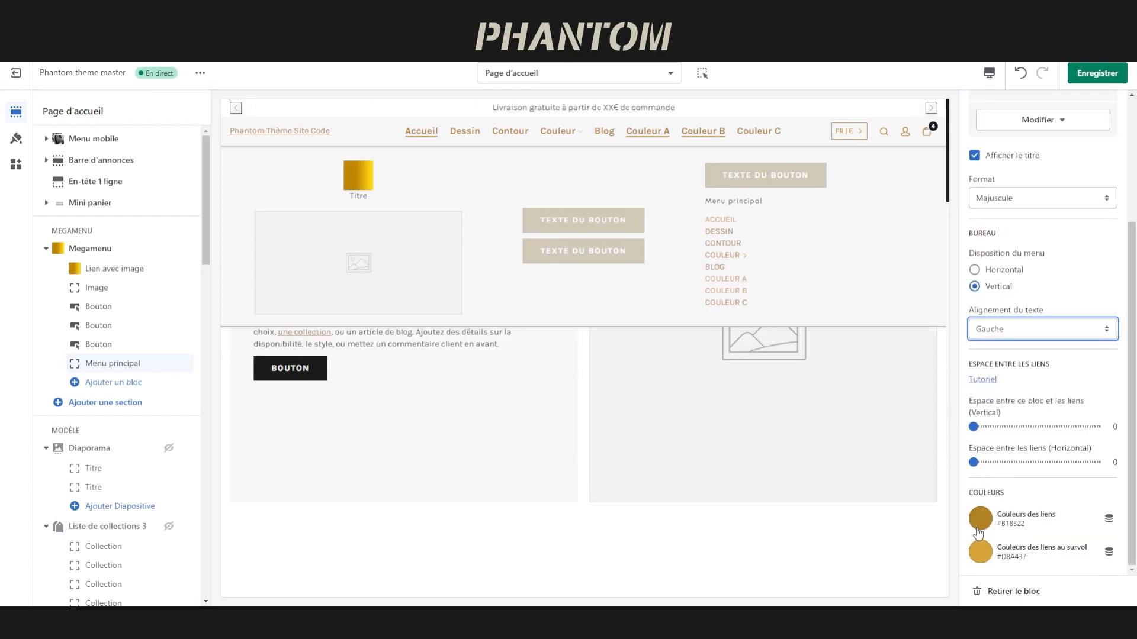
Add a Produit block to the megamenu
{"action": "left_click", "coordinate": [128, 383]}
{"action": "left_click", "coordinate": [262, 457]}
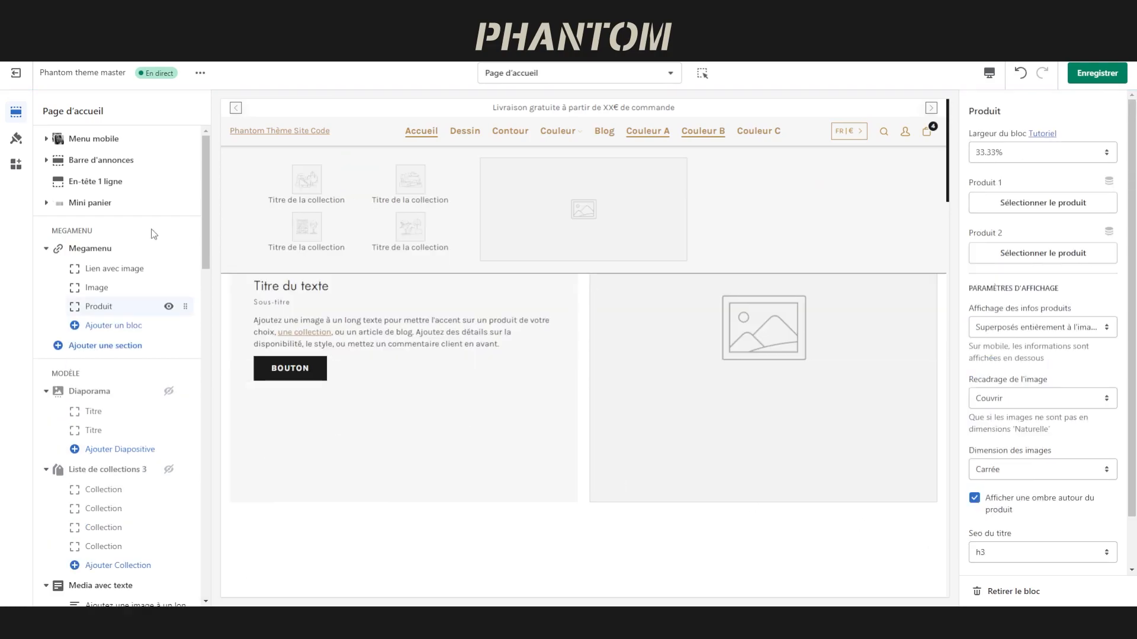
Remove the Image block from the megamenu and set the section's column format to 33% / 66%
{"action": "left_click", "coordinate": [132, 248]}
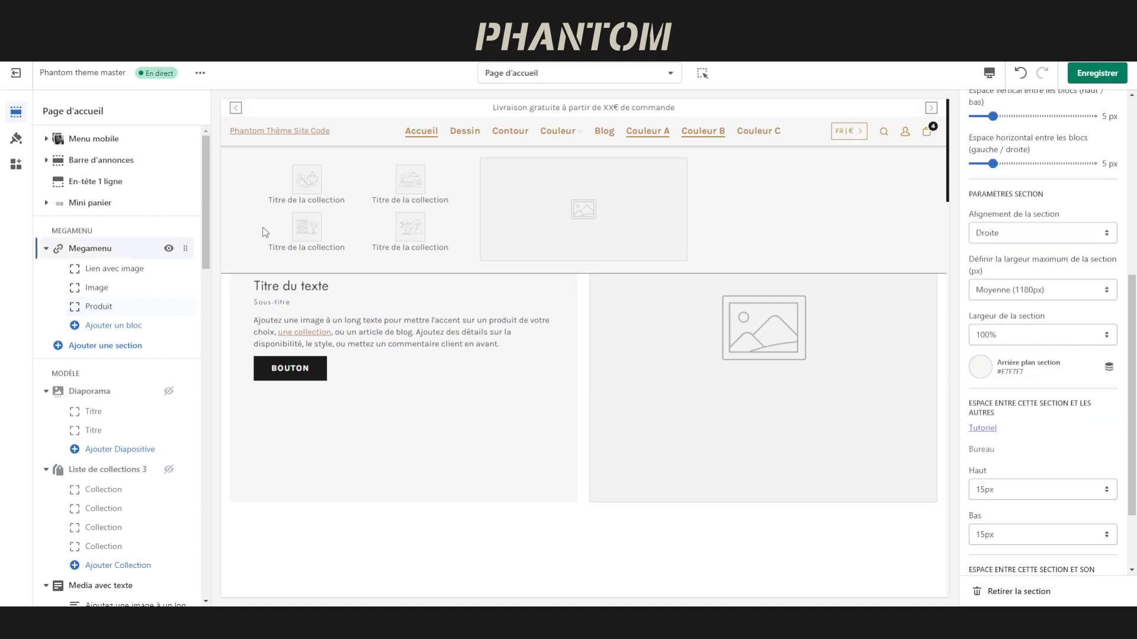
{"action": "scroll", "coordinate": [1030, 266], "scroll_direction": "up", "scroll_amount": 6}
{"action": "left_click", "coordinate": [1010, 345]}
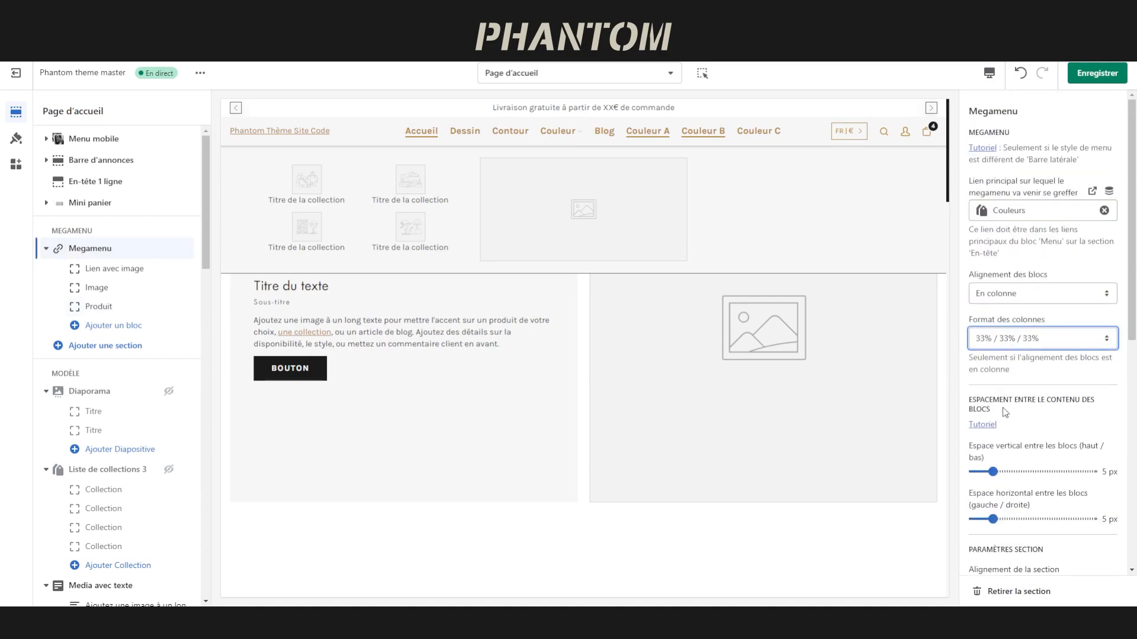
{"action": "left_click", "coordinate": [100, 289]}
{"action": "left_click", "coordinate": [90, 248]}
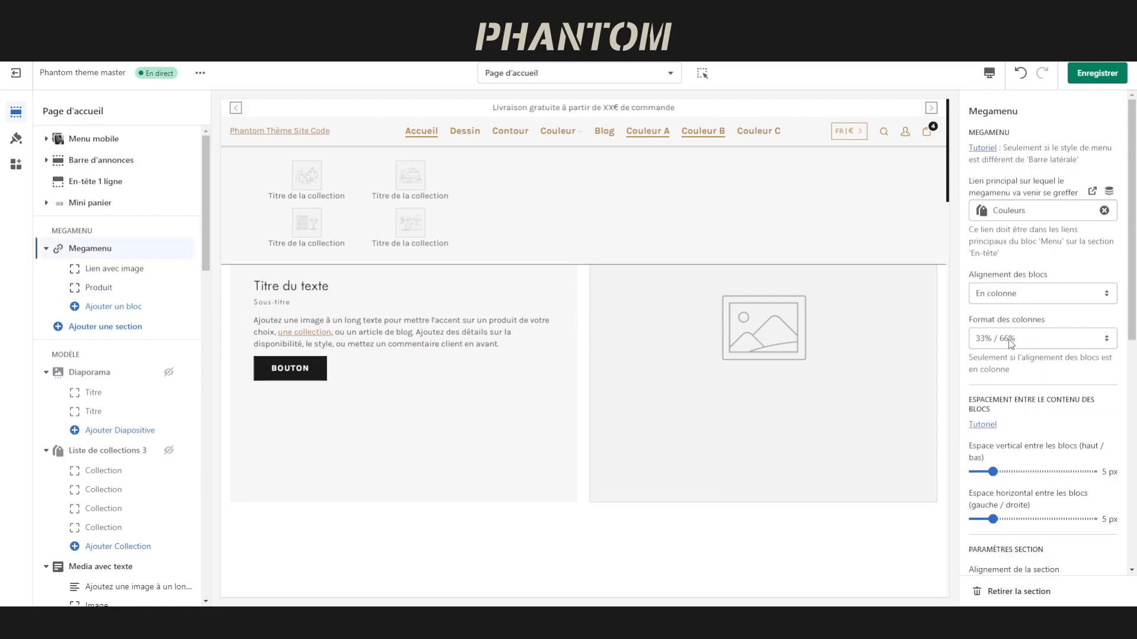
Assign Bague Babylon and Bague Lion to the Produit block, and check its display and variant information options
{"action": "left_click", "coordinate": [100, 287]}
{"action": "left_click", "coordinate": [1098, 591]}
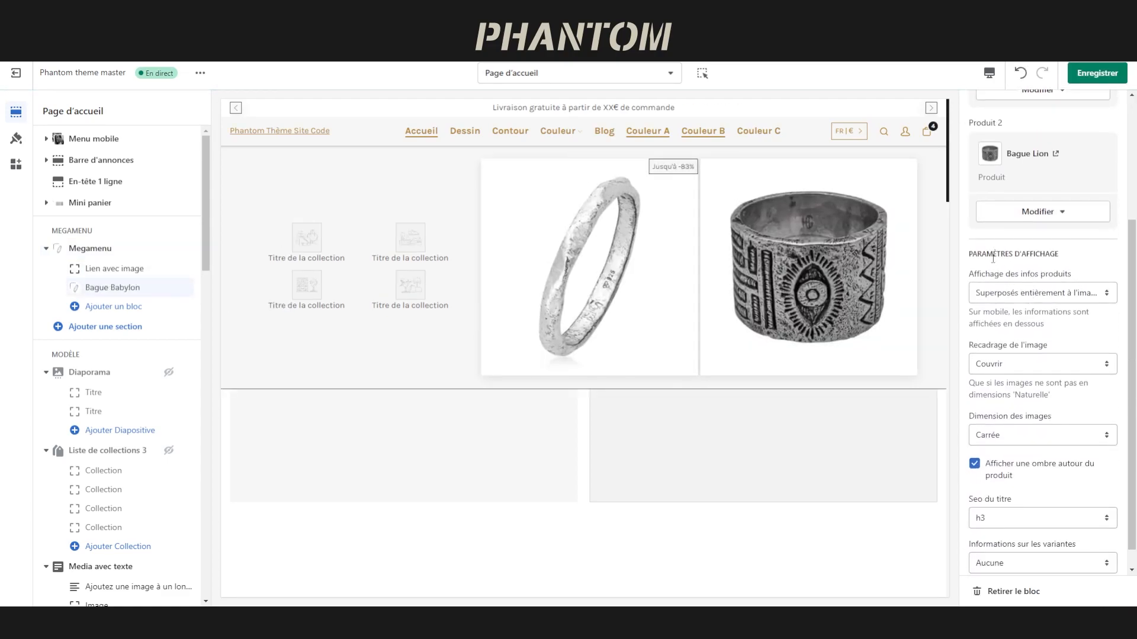
{"action": "left_click_drag", "start_coordinate": [969, 255], "coordinate": [1064, 255]}
{"action": "left_click", "coordinate": [1064, 254]}
{"action": "scroll", "coordinate": [1059, 251], "scroll_direction": "down", "scroll_amount": 1}
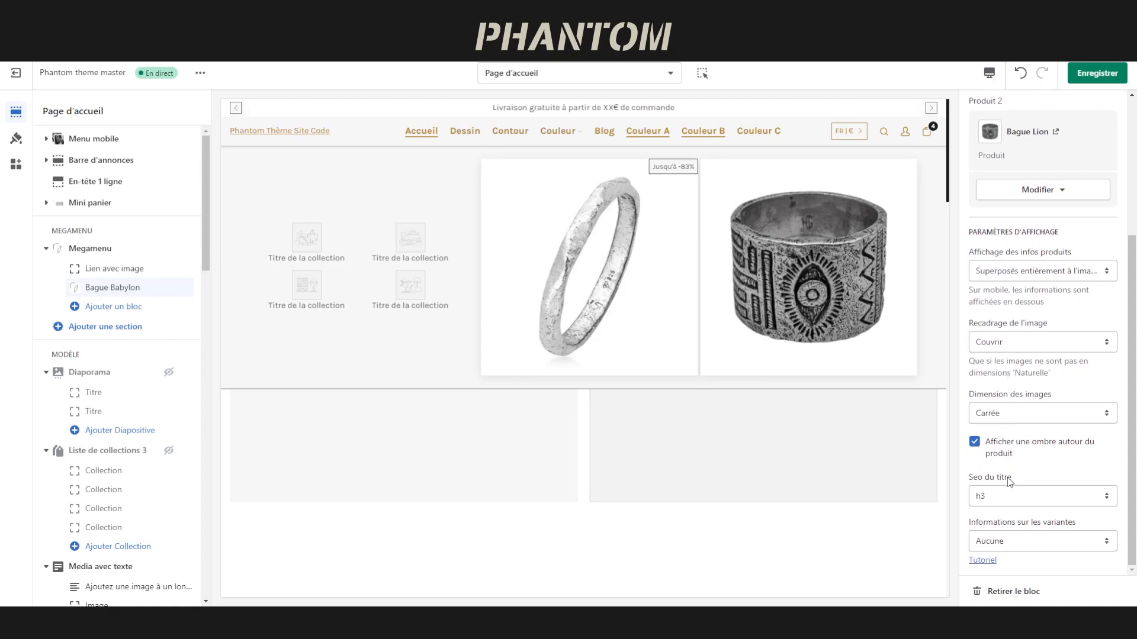
{"action": "left_click", "coordinate": [1011, 539]}
{"action": "left_click", "coordinate": [1014, 468]}
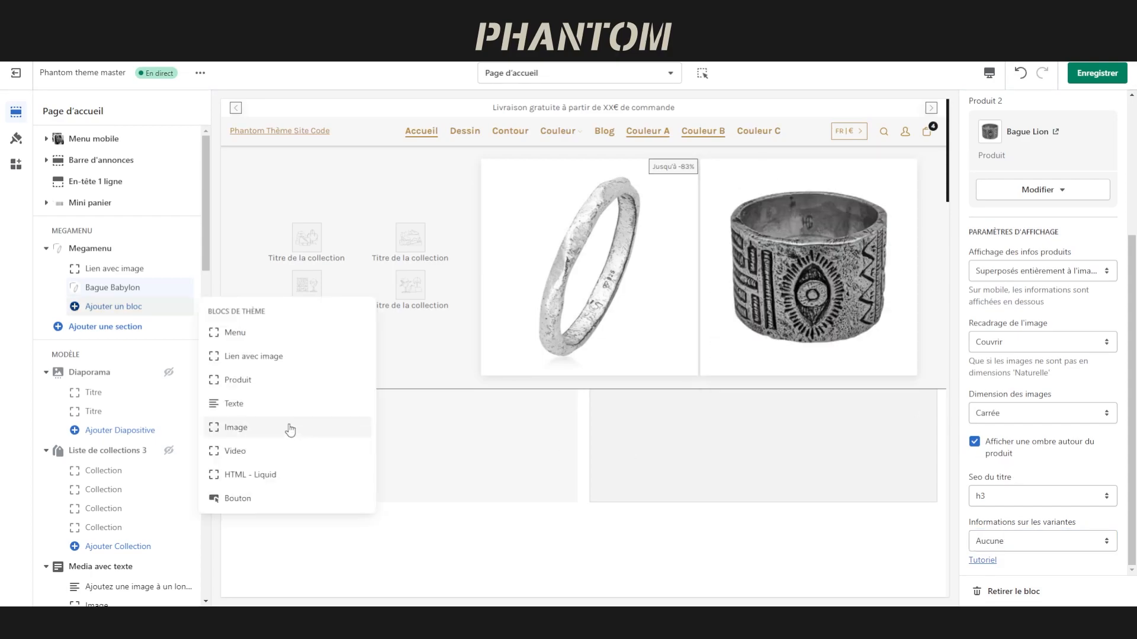
Add a Texte block to the megamenu and move it above the Bague Babylon product block
{"action": "left_click", "coordinate": [256, 405]}
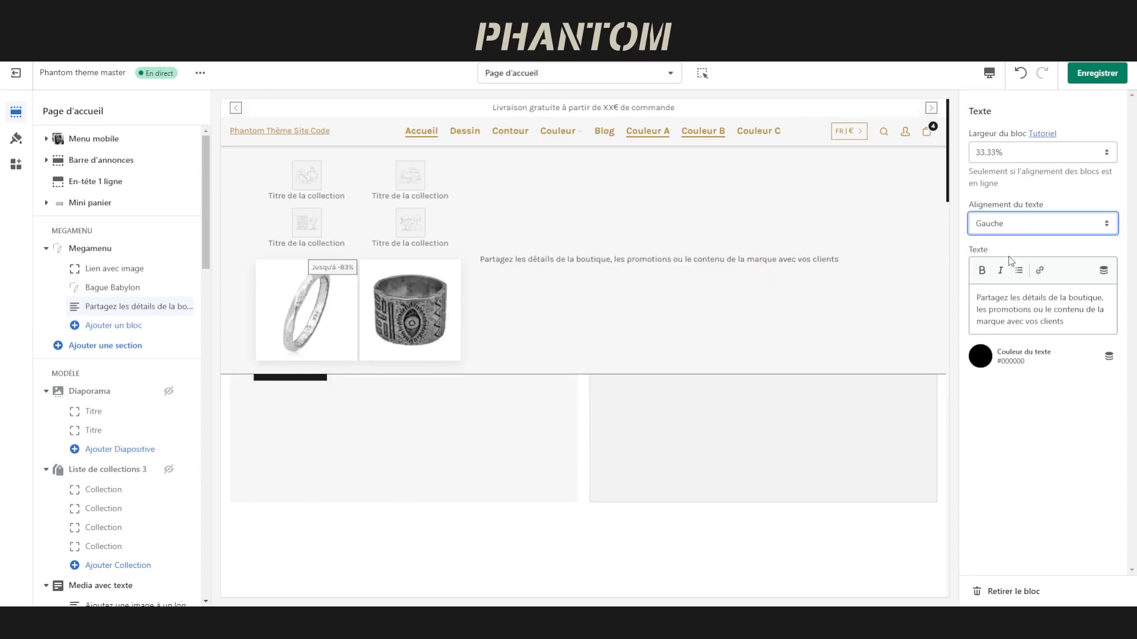
{"action": "left_click", "coordinate": [1010, 307]}
{"action": "left_click", "coordinate": [187, 306]}
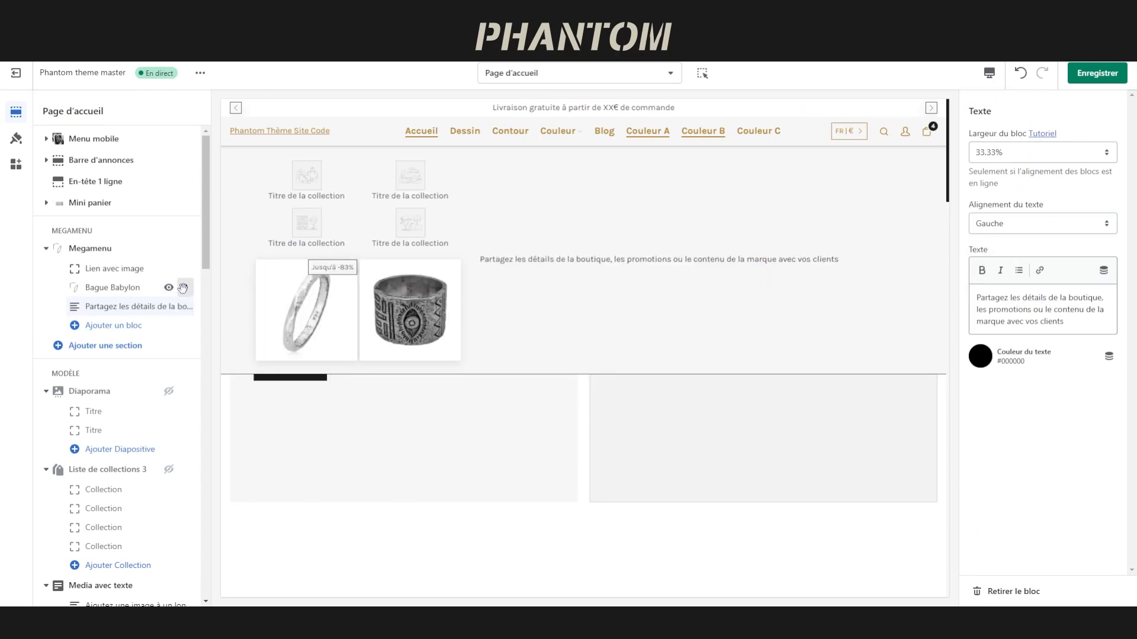
{"action": "left_click_drag", "start_coordinate": [185, 306], "coordinate": [185, 287]}
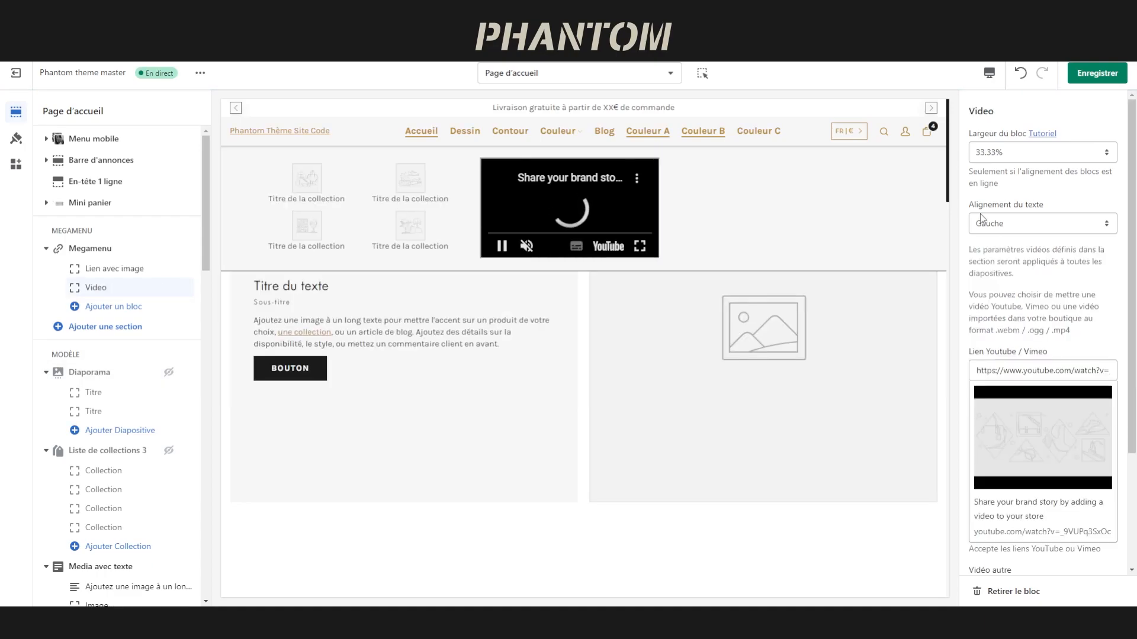
Set the Video block's text alignment to Centré and review its YouTube / Vimeo link and playback options
{"action": "left_click", "coordinate": [984, 223]}
{"action": "left_click", "coordinate": [1004, 246]}
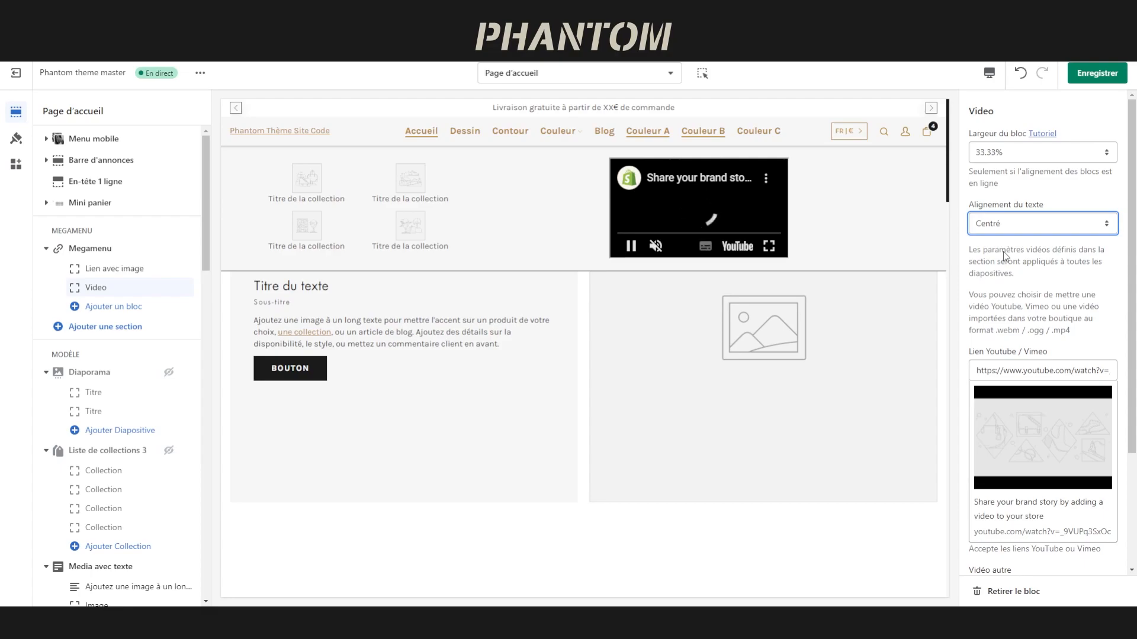
{"action": "scroll", "coordinate": [1034, 196], "scroll_direction": "down", "scroll_amount": 3}
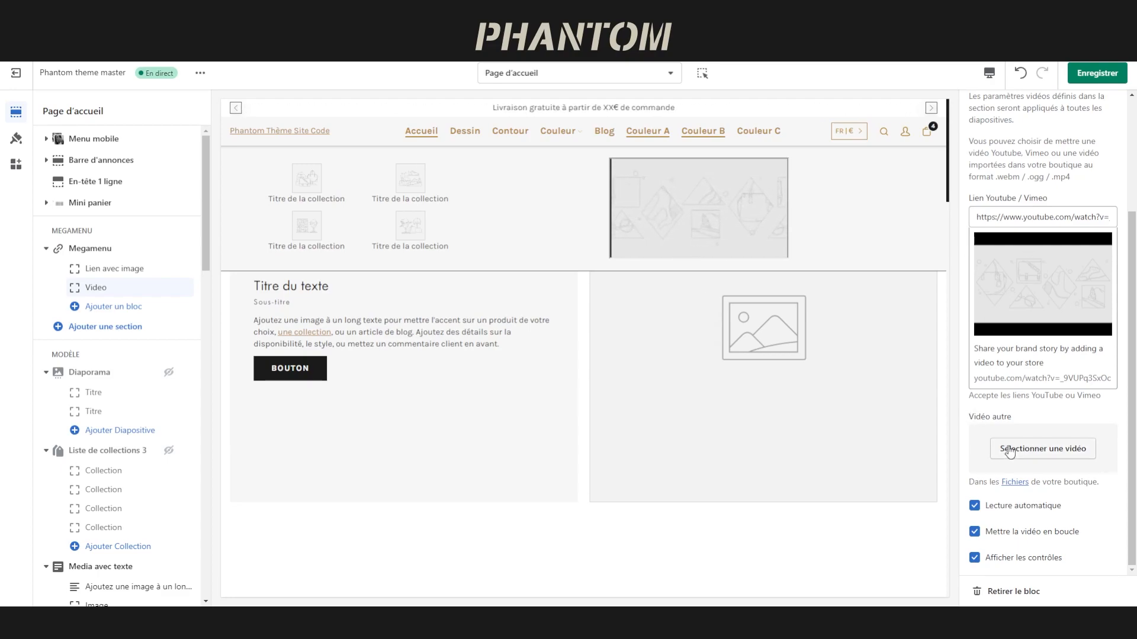
{"action": "left_click", "coordinate": [1057, 214]}
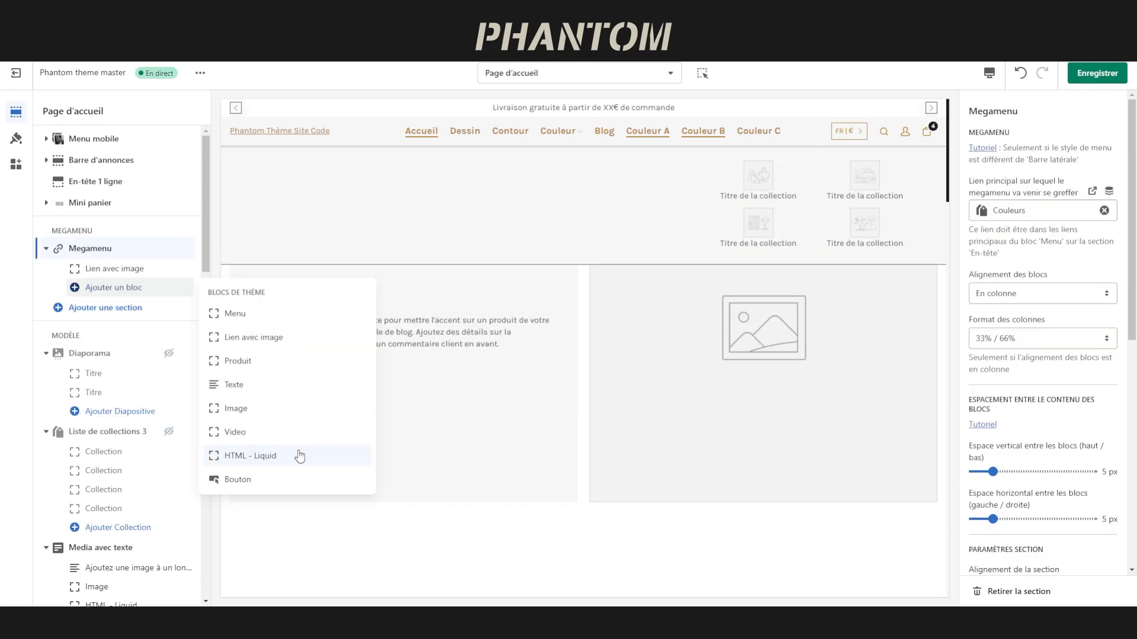
Add an HTML - Liquid block to the megamenu and check its text alignment options
{"action": "left_click", "coordinate": [300, 455]}
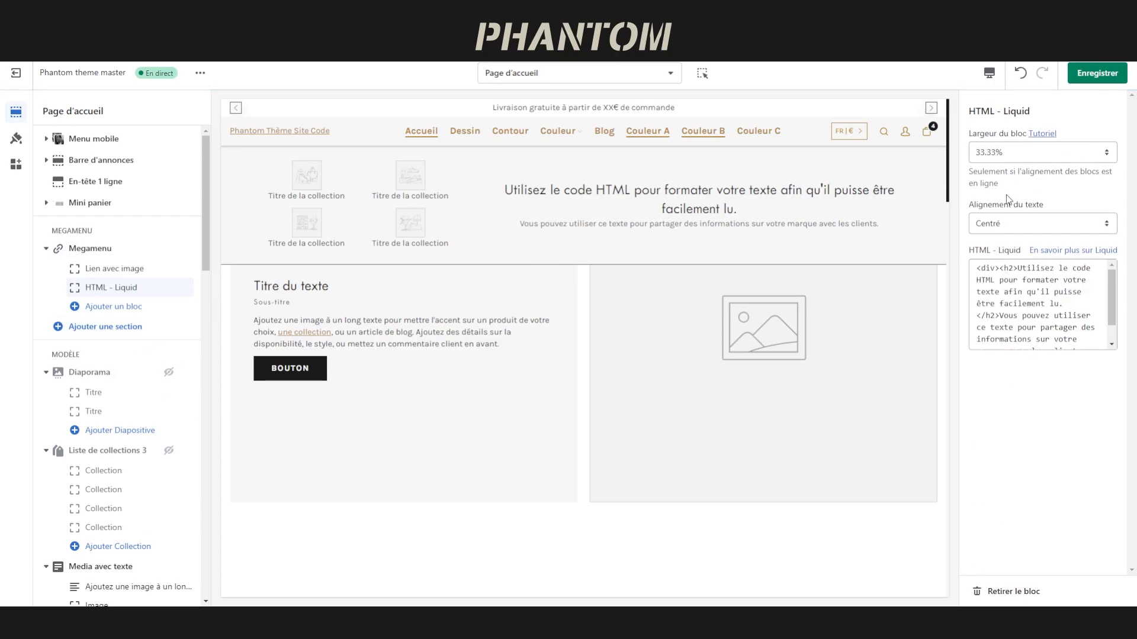
{"action": "left_click", "coordinate": [1012, 224]}
{"action": "scroll", "coordinate": [1019, 280], "scroll_direction": "down", "scroll_amount": 1}
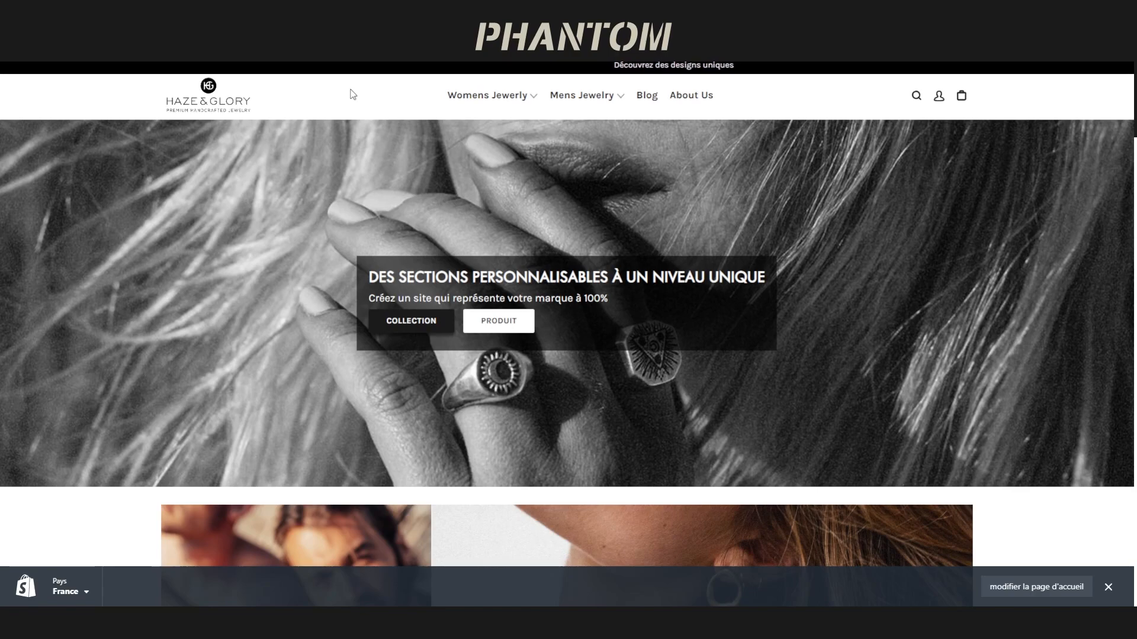
Examine the megamenus of the Haze & Glory and Velasca demo stores, including the shoe subcategories
{"action": "mouse_move", "coordinate": [472, 101]}
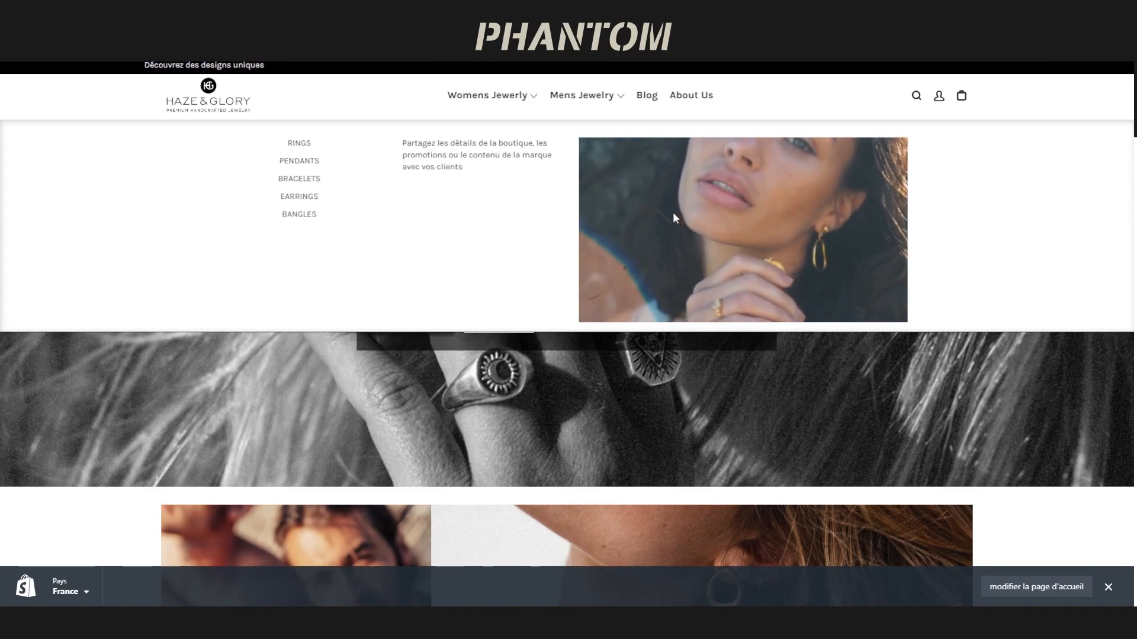
{"action": "mouse_move", "coordinate": [575, 103]}
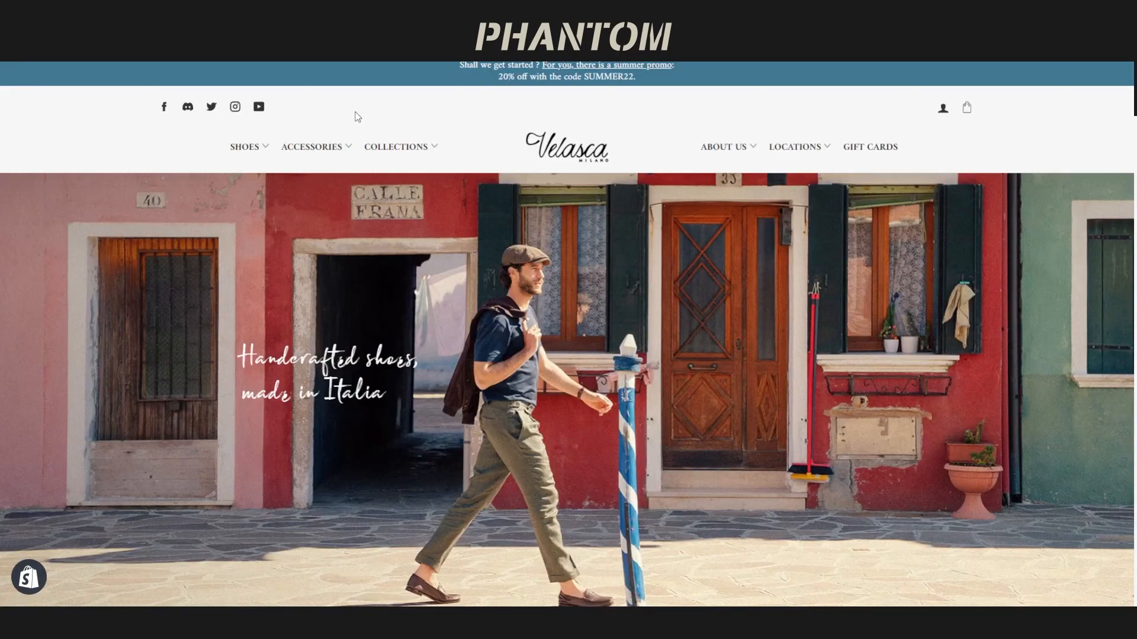
{"action": "mouse_move", "coordinate": [255, 150]}
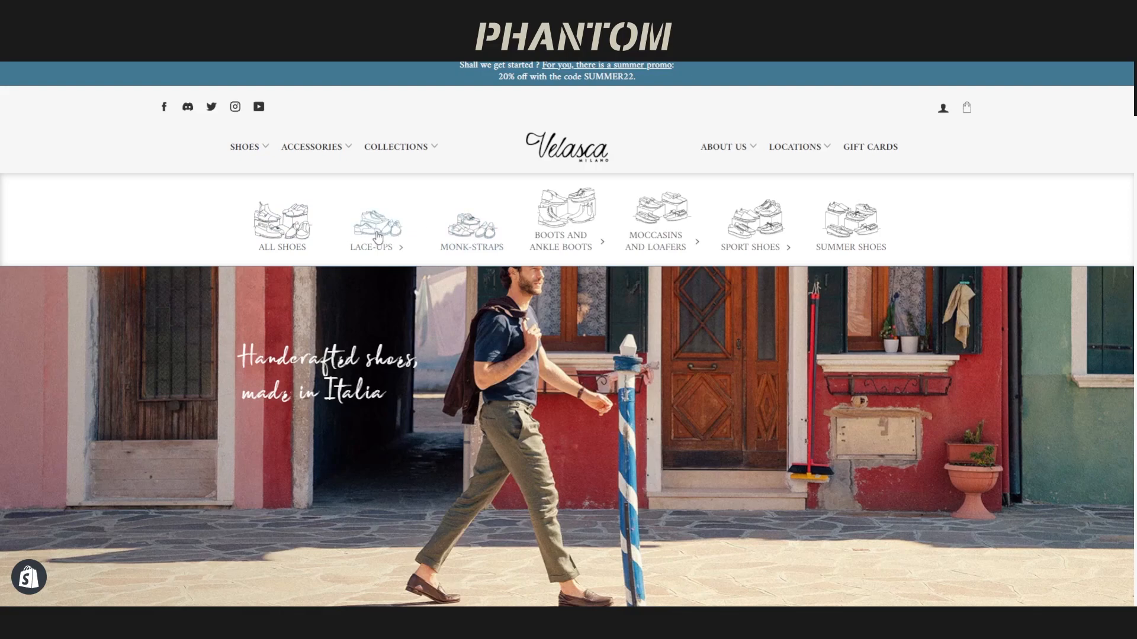
{"action": "mouse_move", "coordinate": [377, 228]}
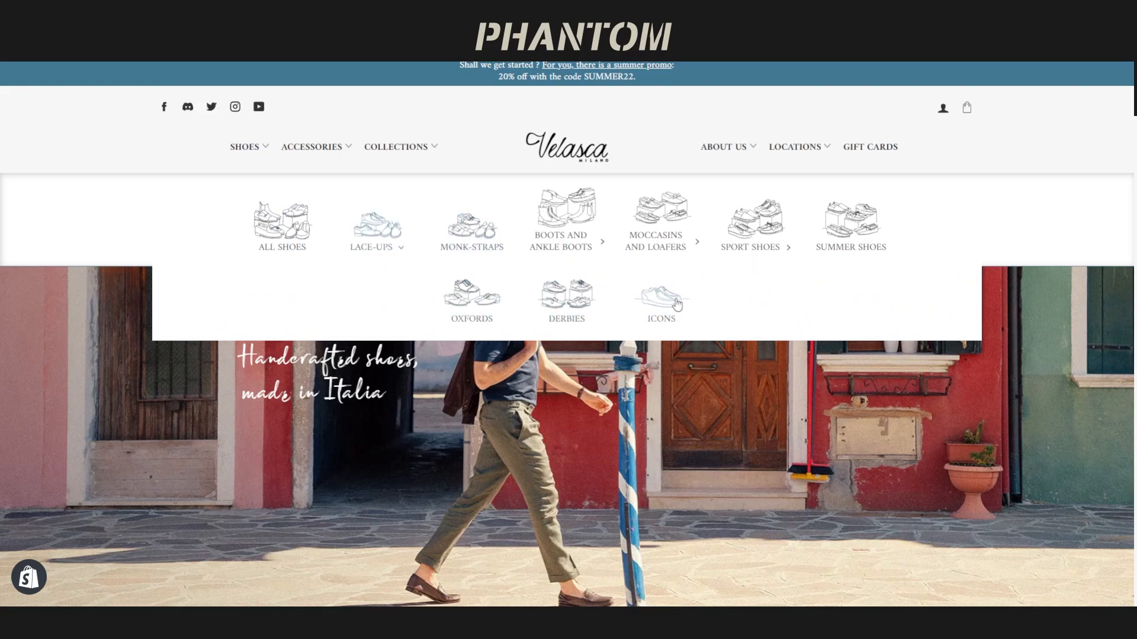
{"action": "mouse_move", "coordinate": [532, 235]}
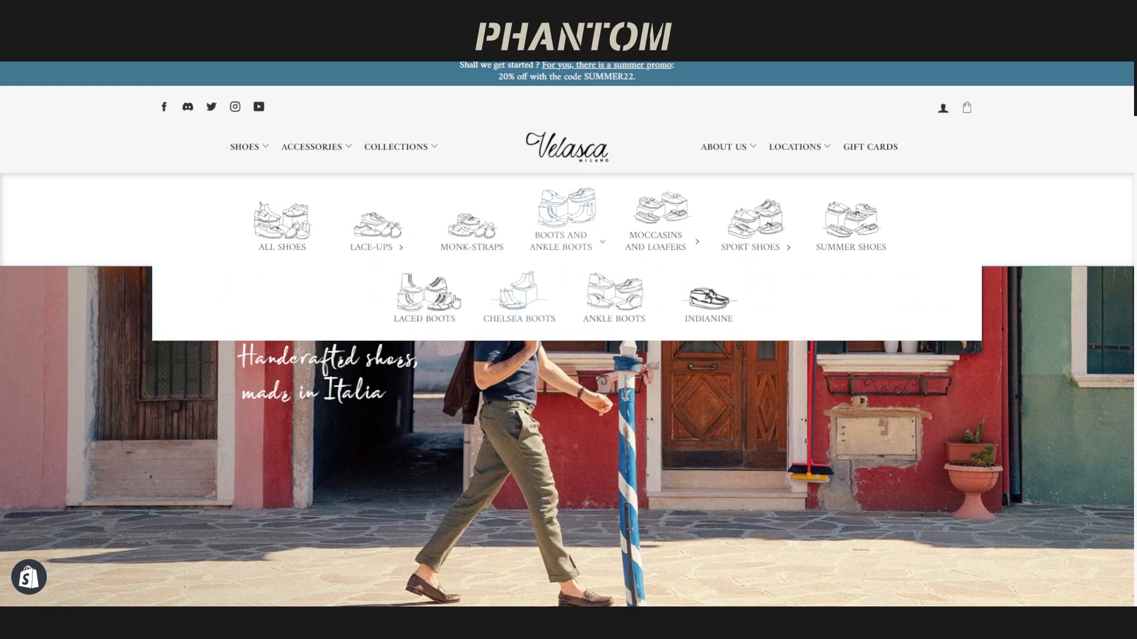